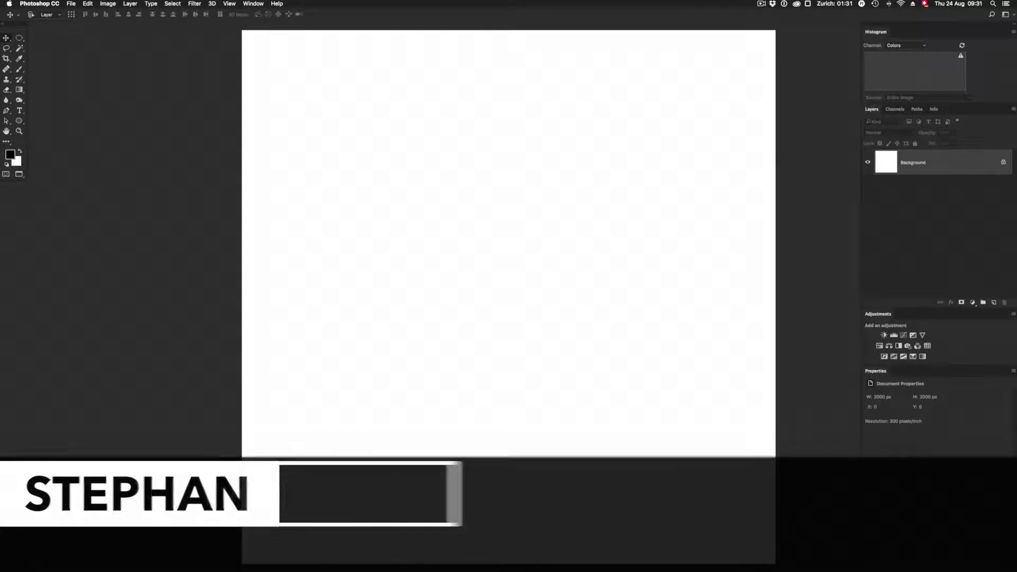
Fill the Background layer with black and draw a white circle shape about 1475 px in diameter near the canvas middle
key(x)
key(super+BackSpace)
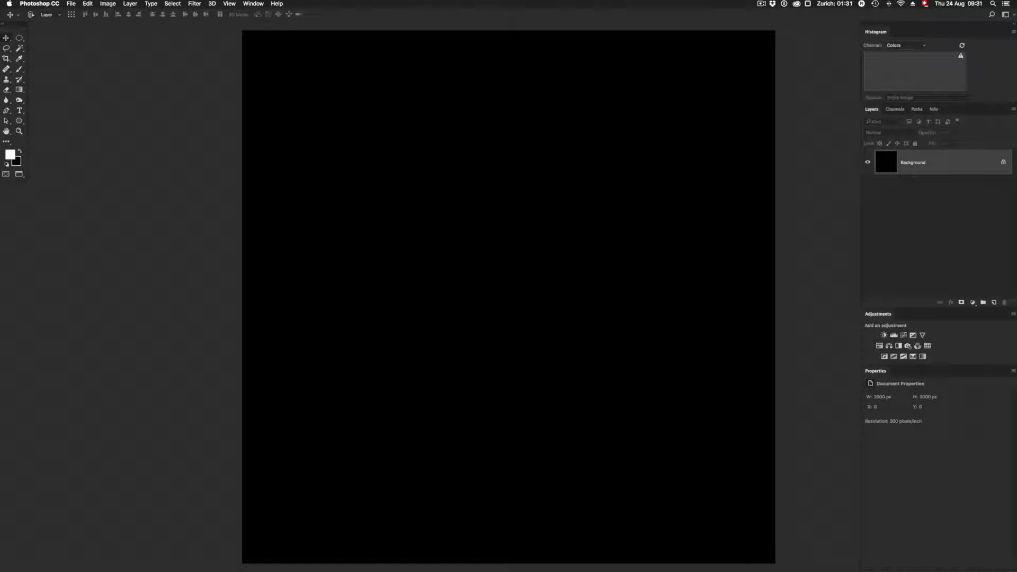
key(u)
click(56, 135)
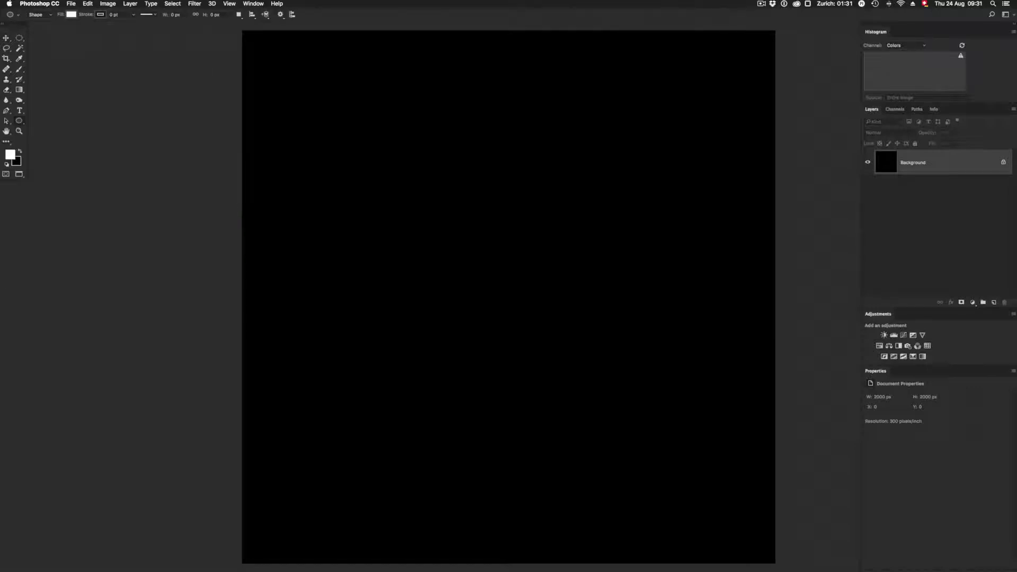
drag(500, 284, 697, 482)
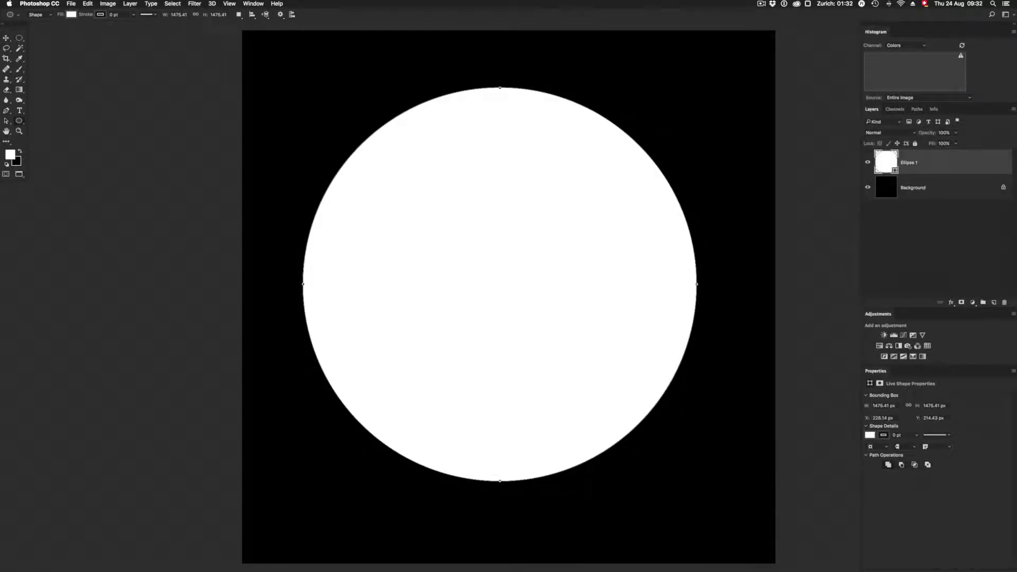
Align the white circle to the centre of the canvas horizontally and vertically, then clear the selection
key(super+a)
click(6, 38)
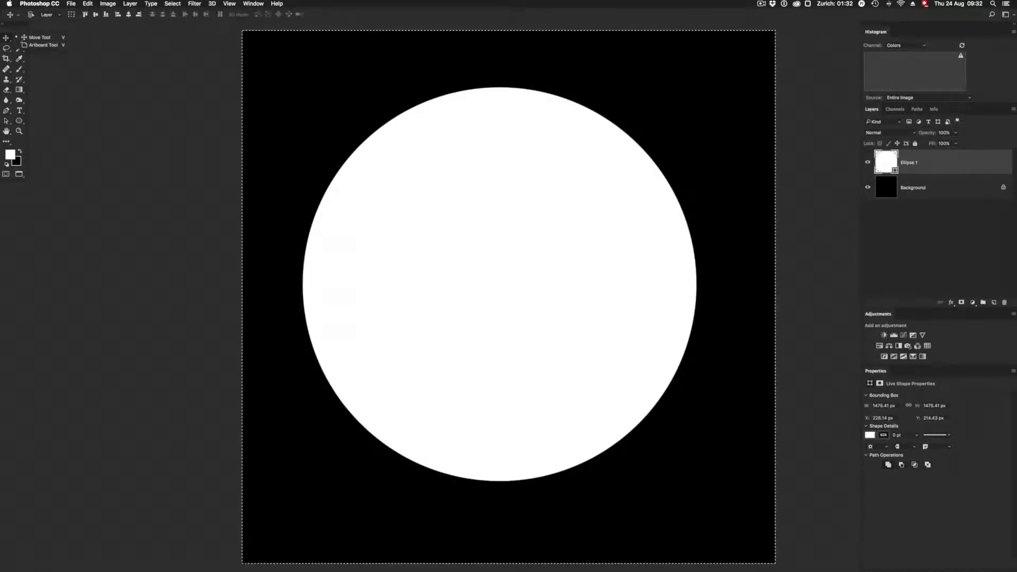
click(95, 15)
click(129, 15)
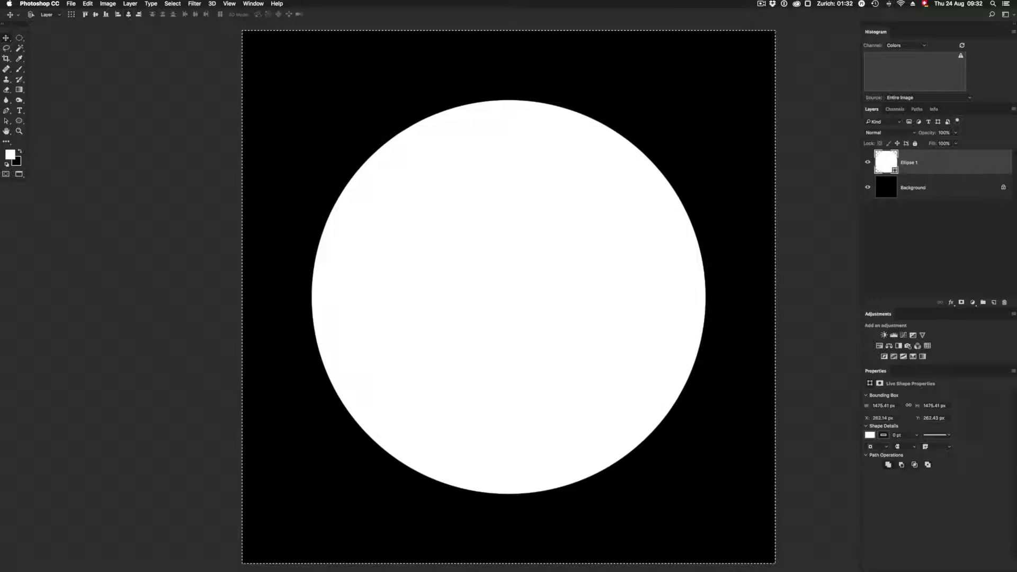
click(7, 48)
key(super+d)
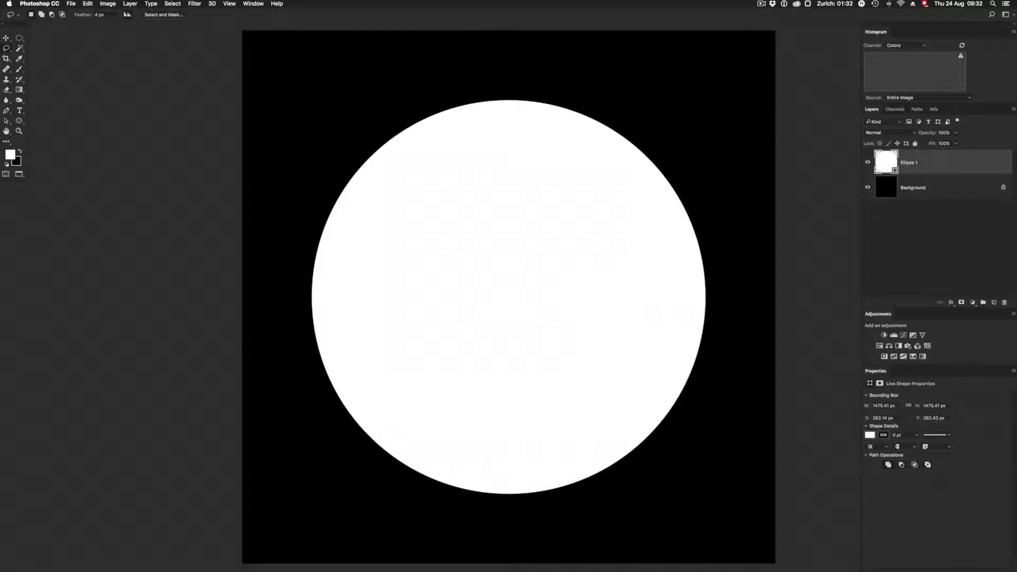
Save the circle's shape path as a separate path named "Ellipse 1 Shape Path copy"
click(253, 4)
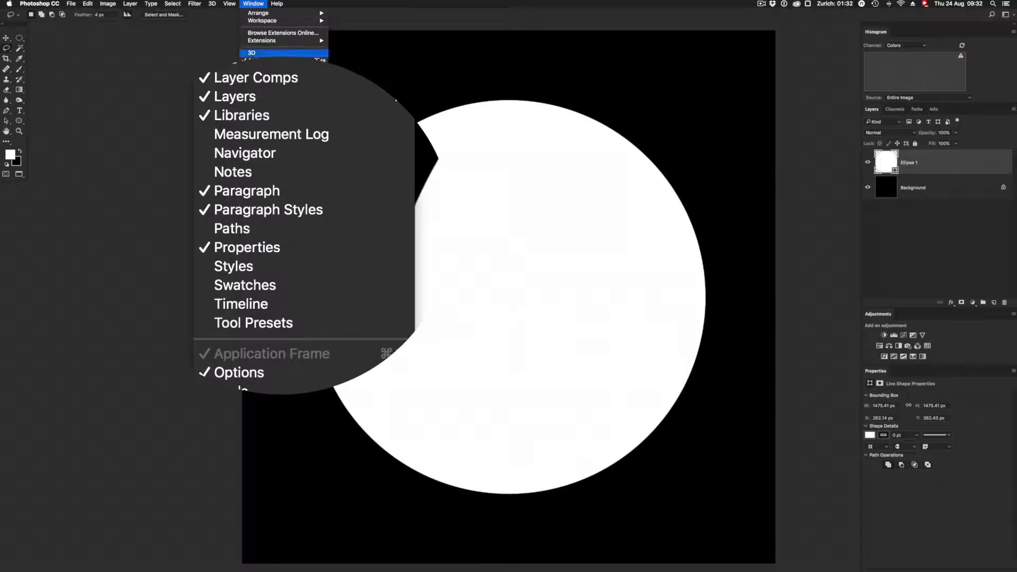
click(265, 225)
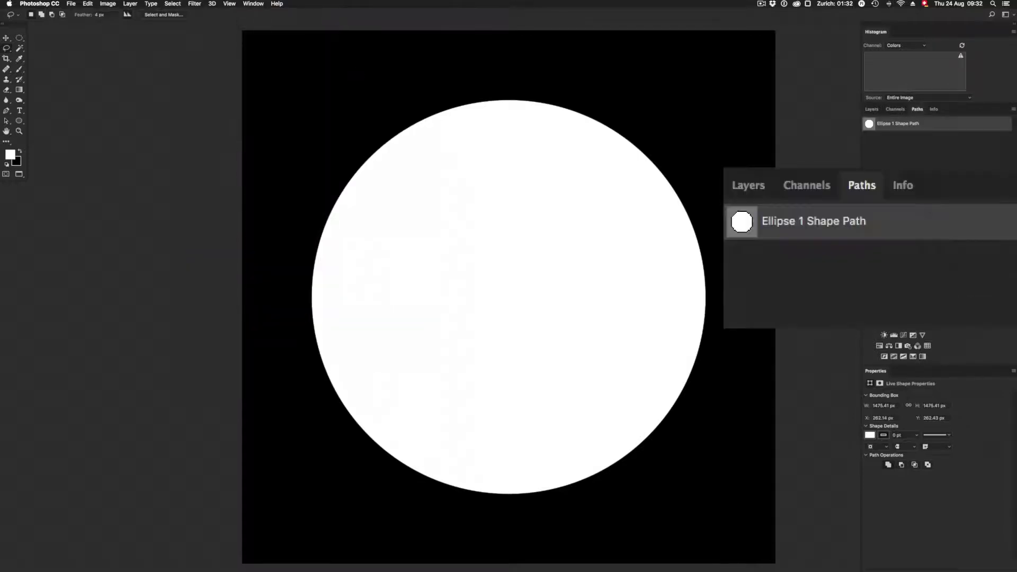
double_click(898, 124)
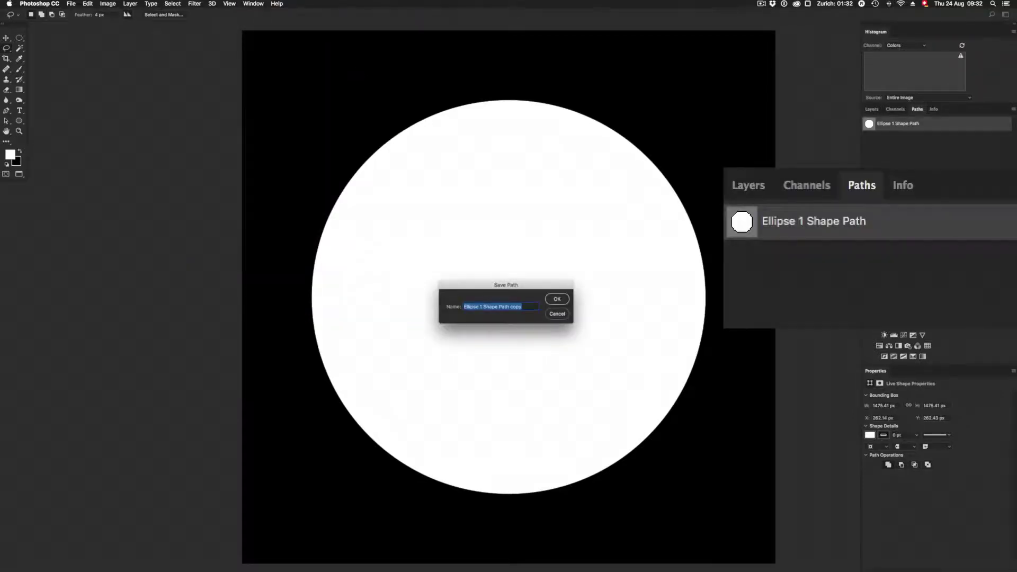
key(Return)
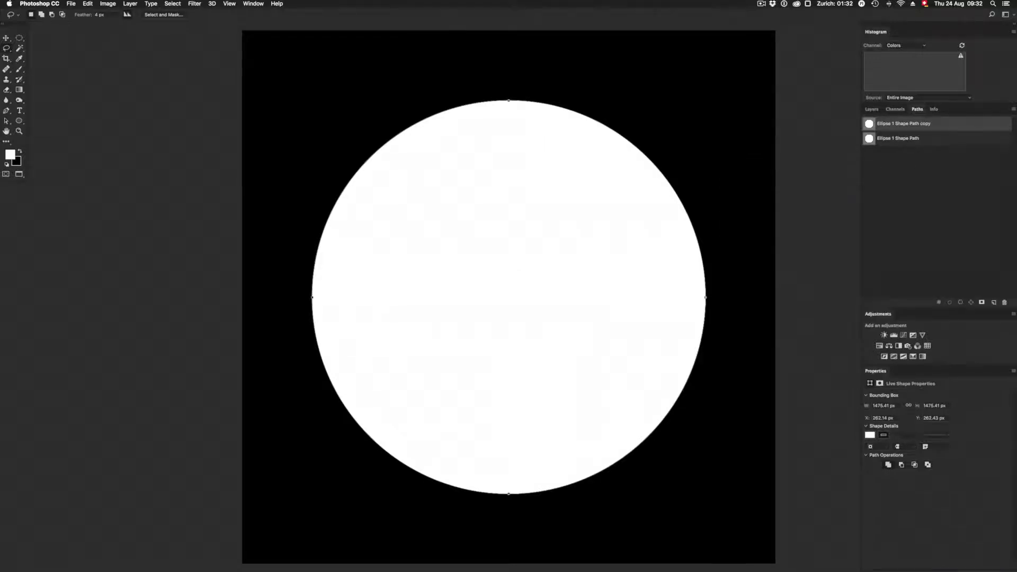
Rename the circle's shape layer as Moon
click(872, 109)
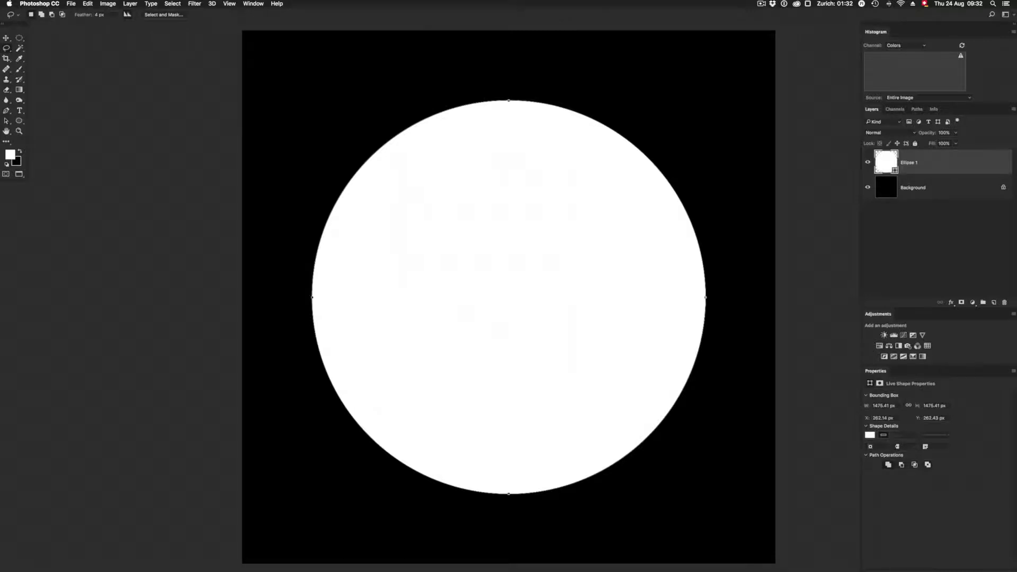
double_click(909, 163)
text(Moon)
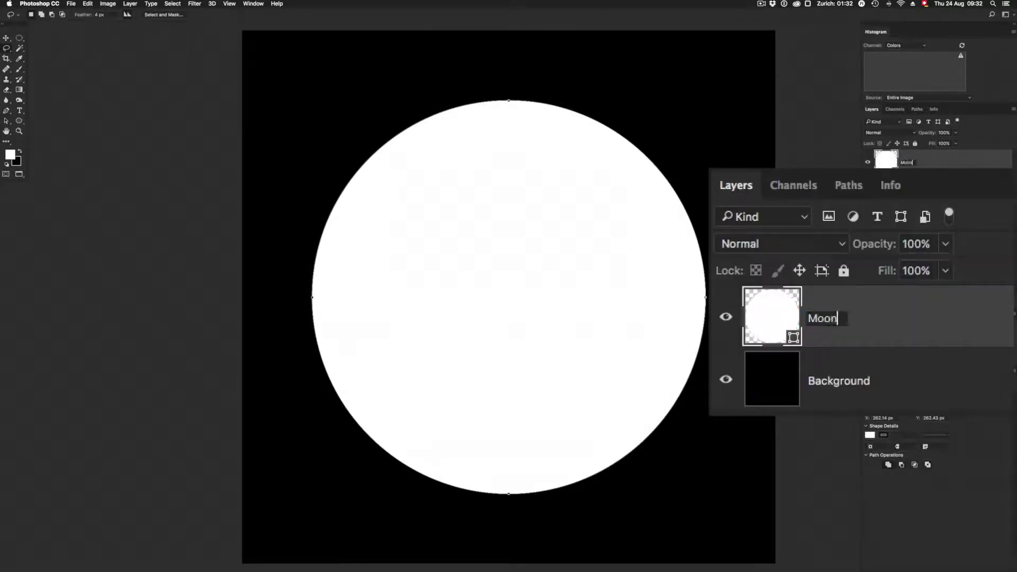
key(Return)
Add a new empty layer named Flames directly above the Background layer
click(913, 188)
key(shift+super+n)
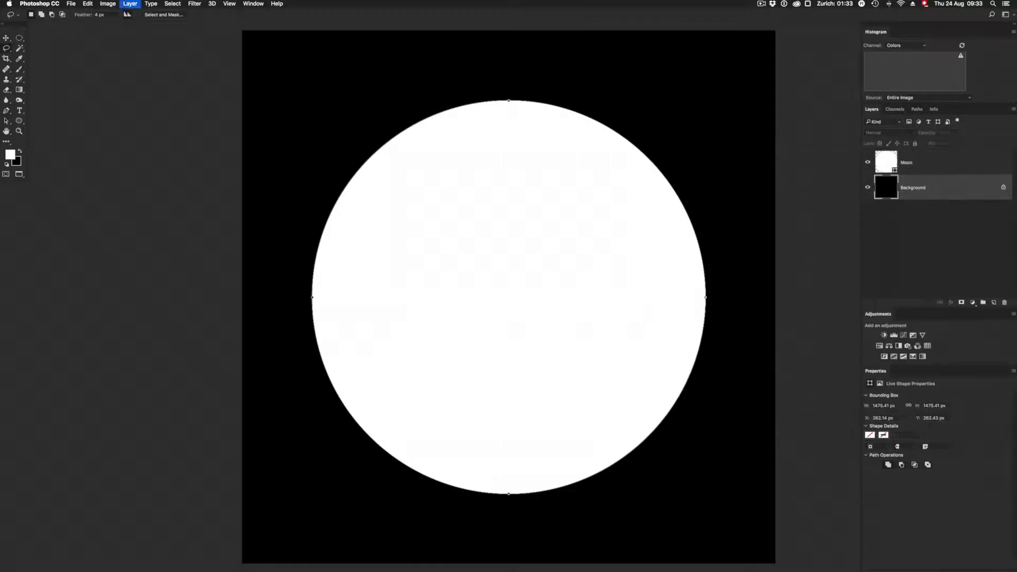
text(Flame)
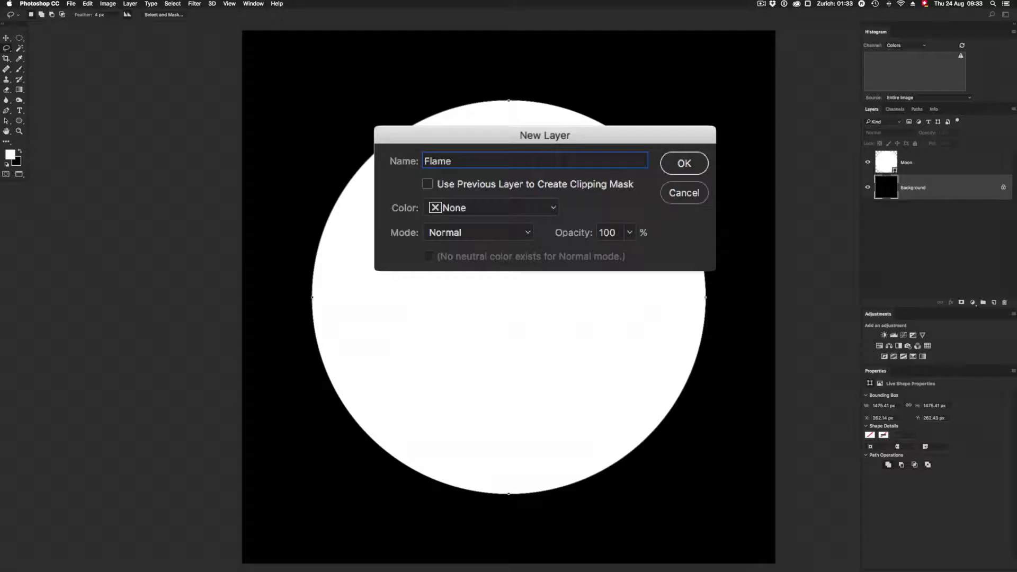
key(Return)
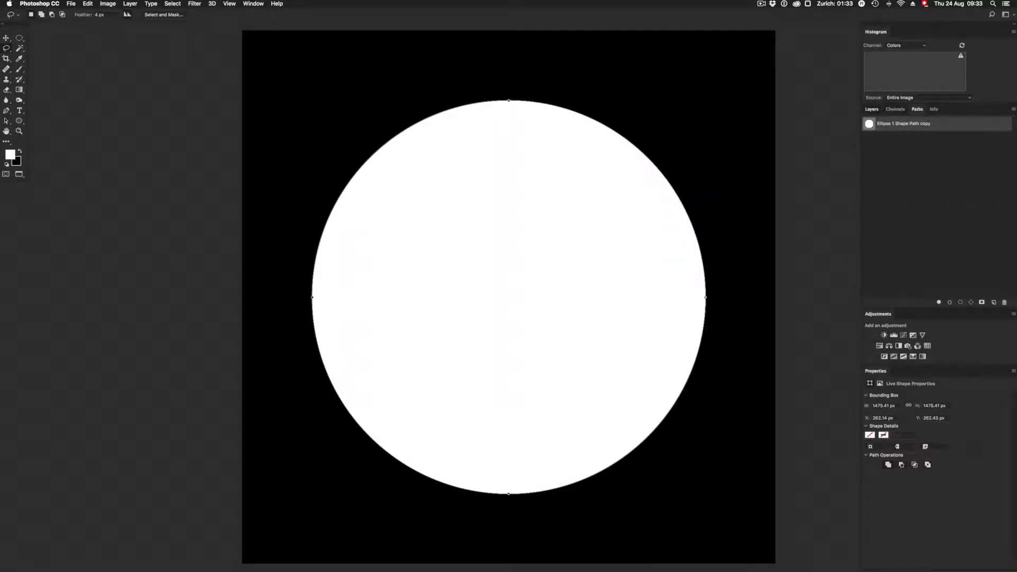
Render Multiple Flames Path Directed along the copied circle path with length 90, width 169, angle 11, interval 45 and Fine (Very Slow) quality
click(872, 109)
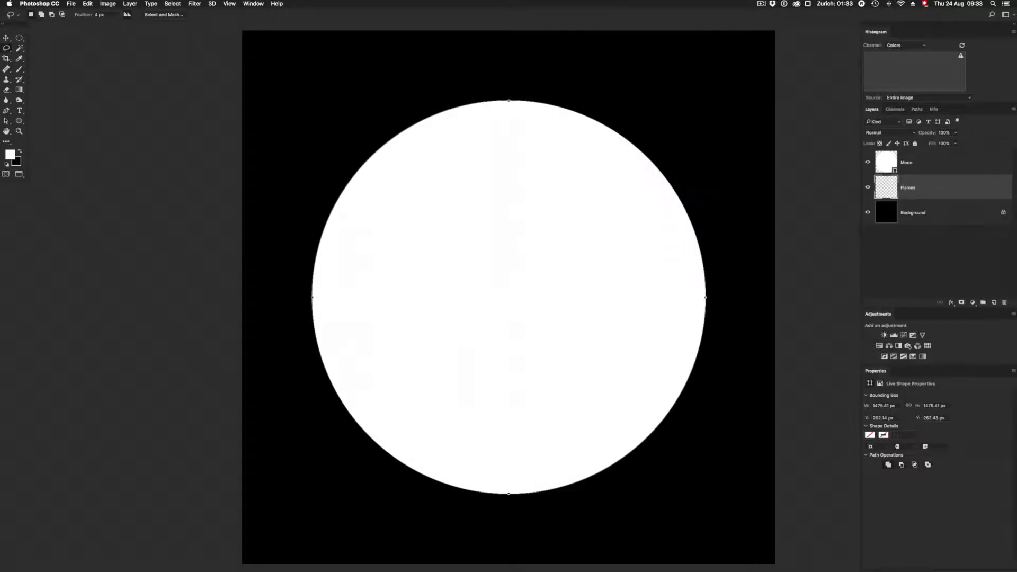
click(195, 3)
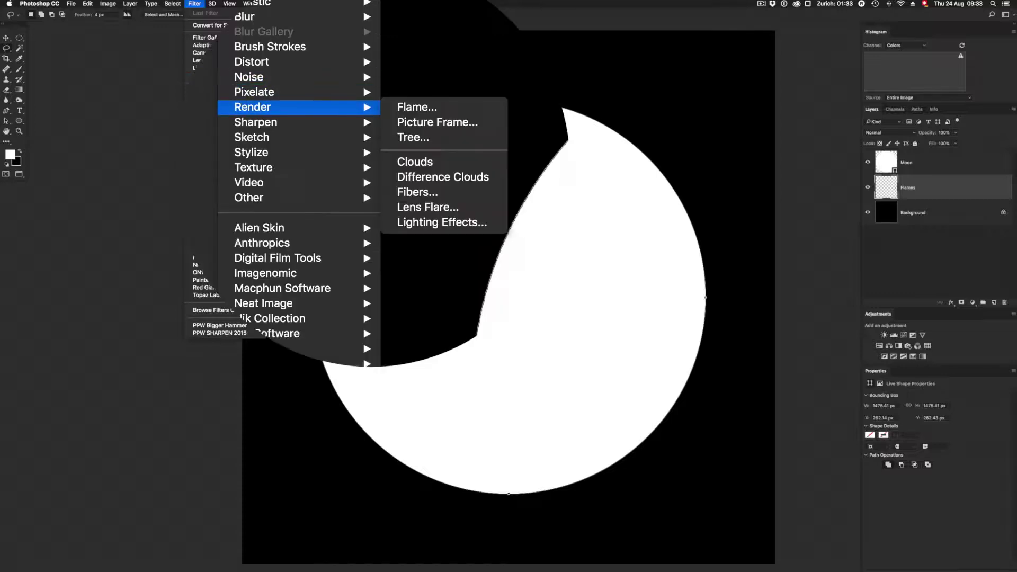
click(281, 152)
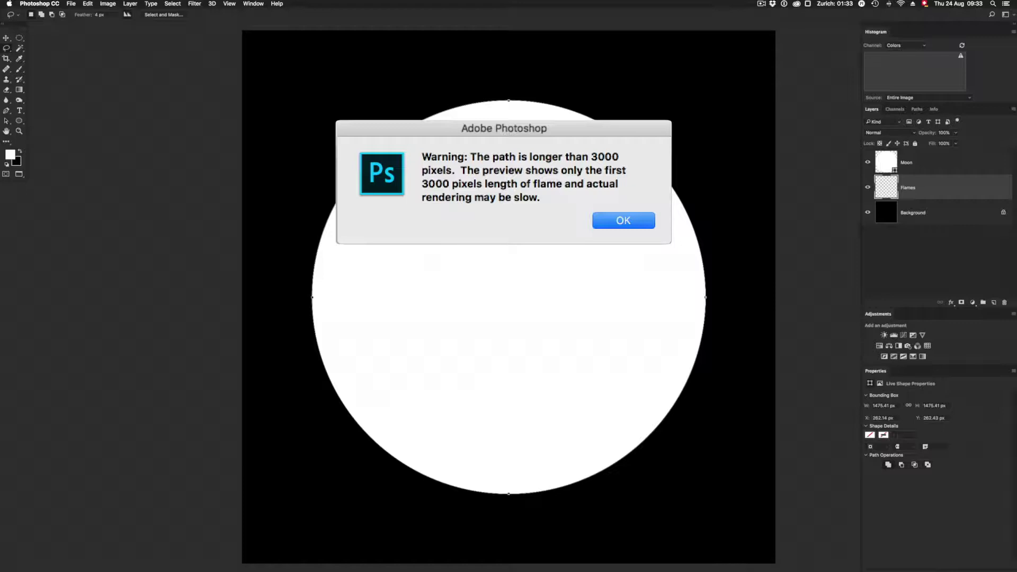
key(Return)
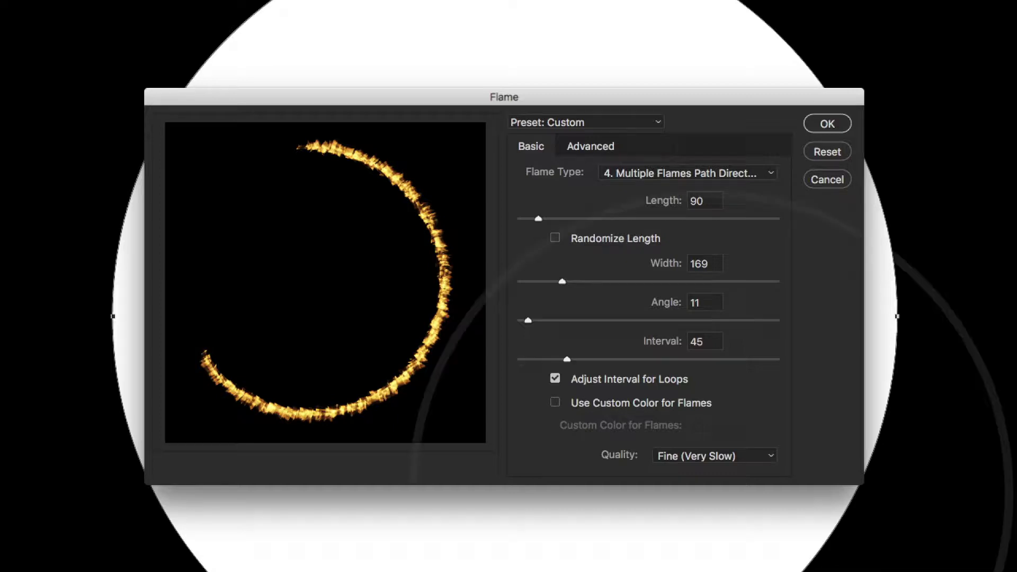
click(714, 455)
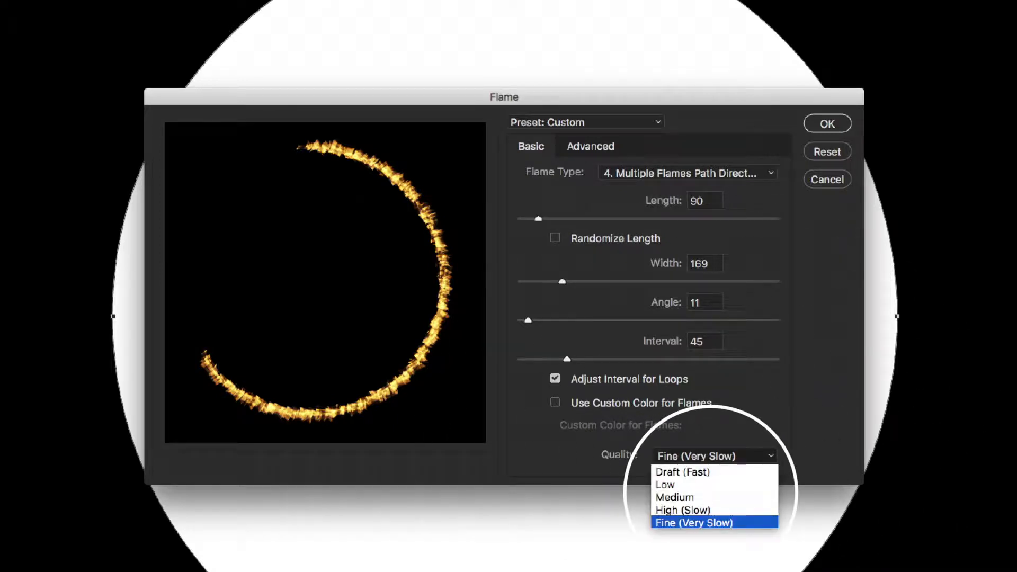
click(715, 523)
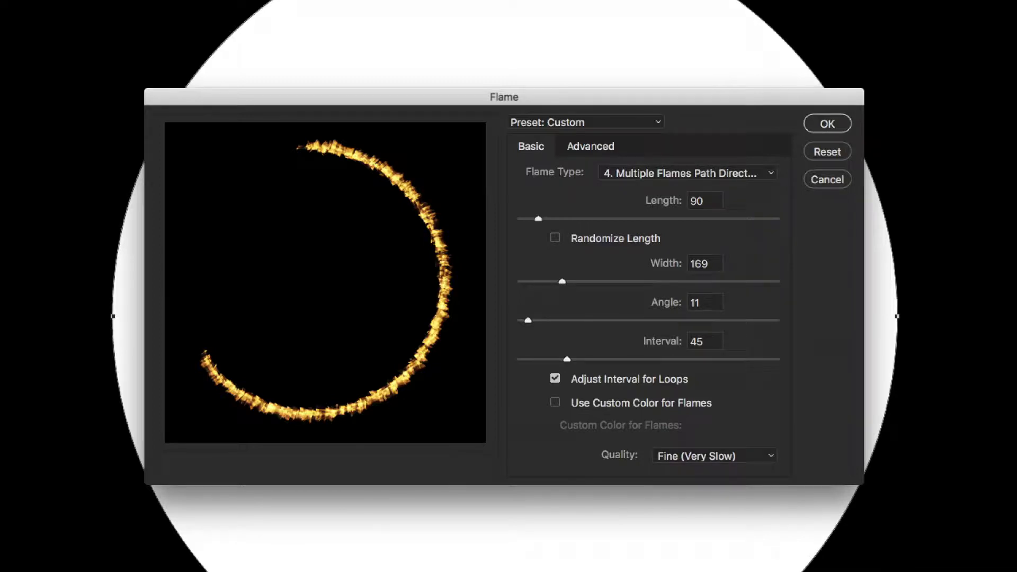
key(Return)
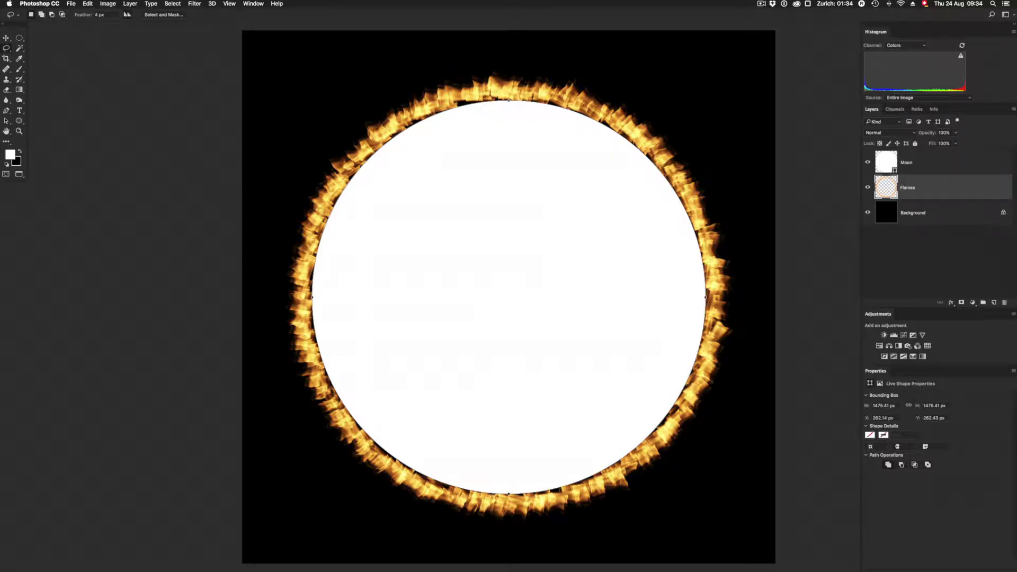
Apply a Radial Blur to the Flames layer with amount 10, the Spin method and Good quality
click(194, 3)
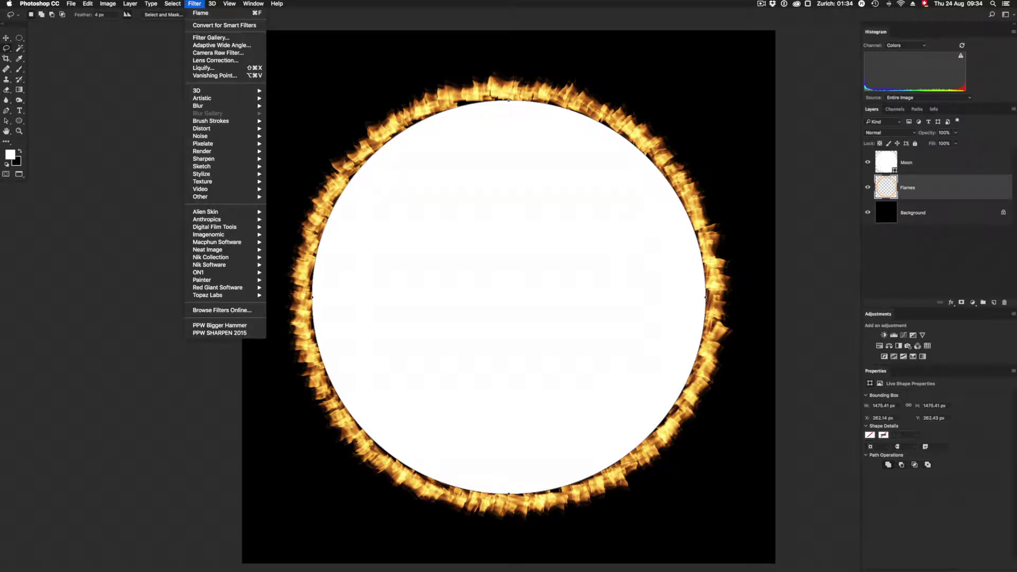
mouse_move(201, 105)
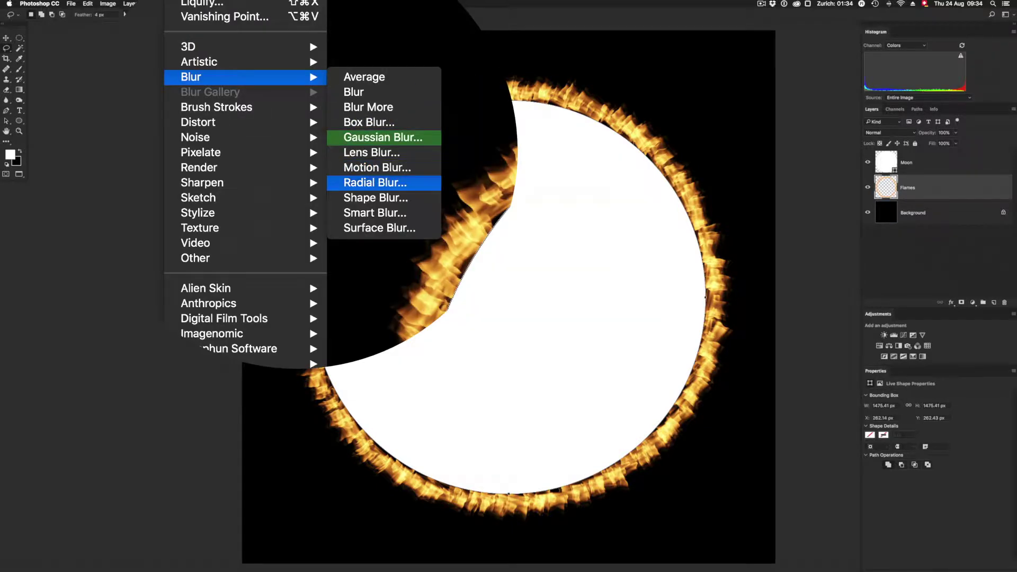
click(375, 182)
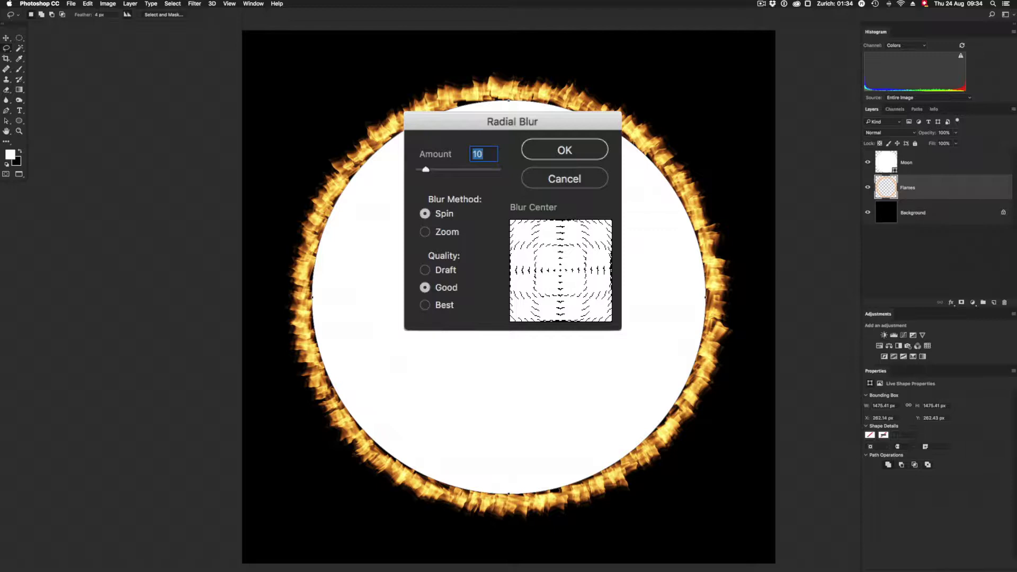
key(Return)
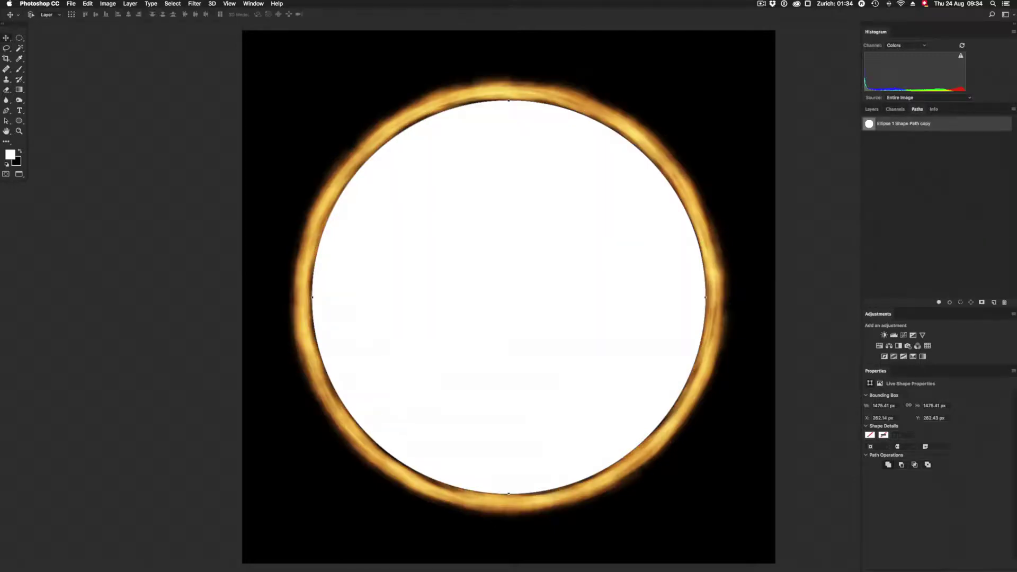
Delete the saved copy of the ellipse path and return to the layer list
drag(905, 124, 1004, 303)
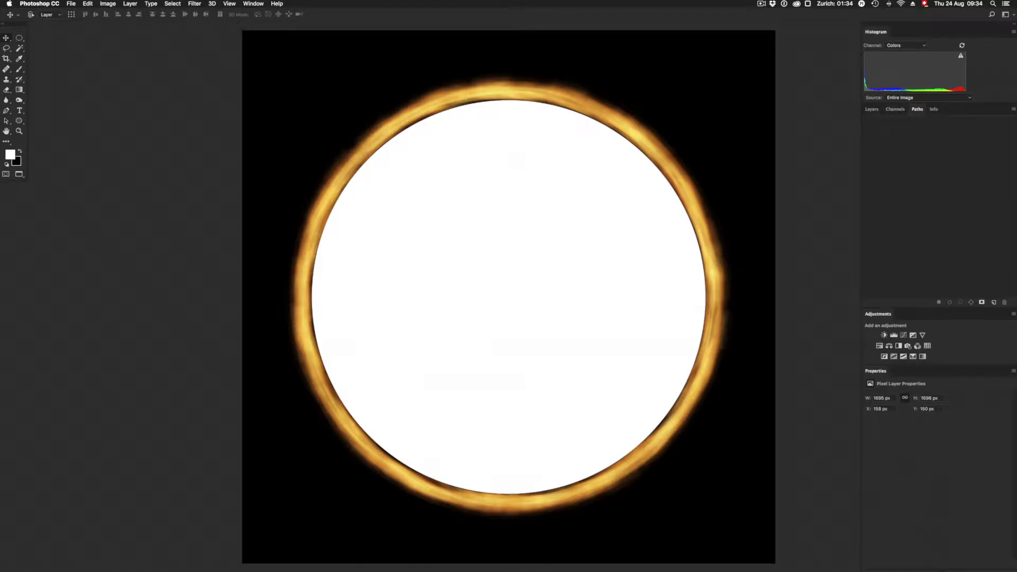
click(871, 109)
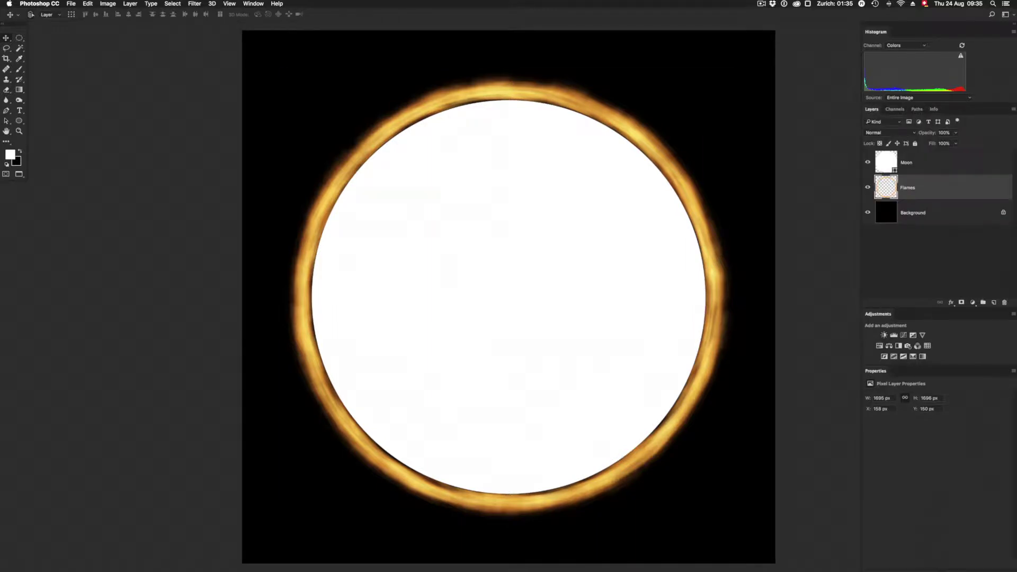
Scale the Flames layer down proportionally about its centre to about 1583 px wide, tucking the ring behind the Moon's edge
key(ctrl+t)
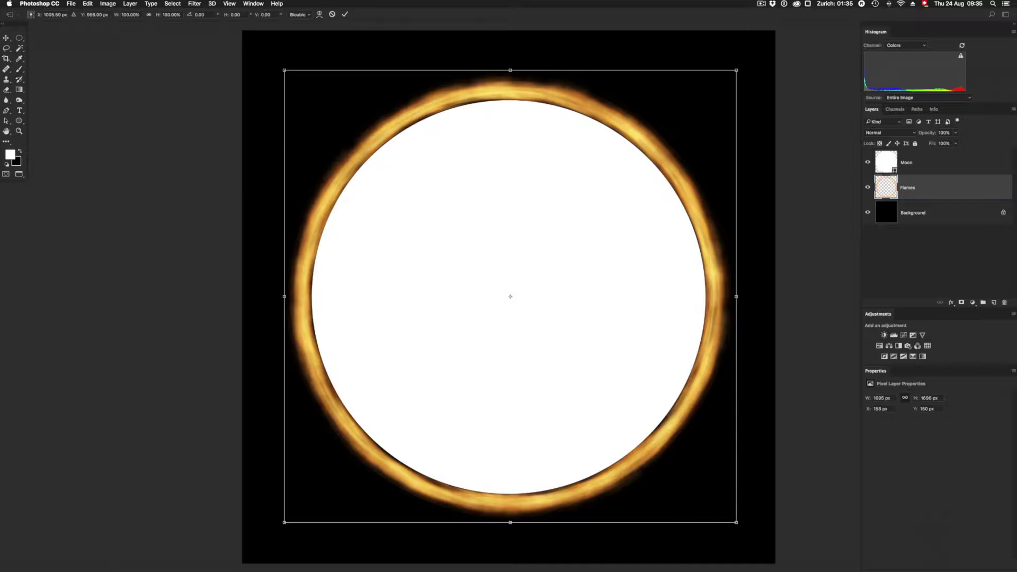
drag(285, 70, 298, 84)
key(Return)
Change the Moon circle's fill to black and scale the Flames layer down further to about 1553 px wide
double_click(887, 162)
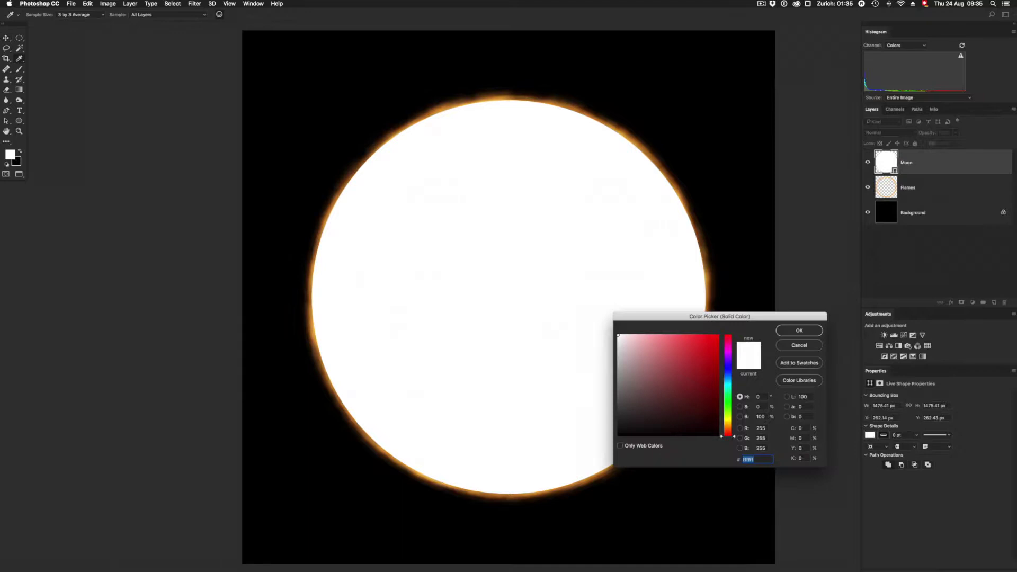
click(619, 436)
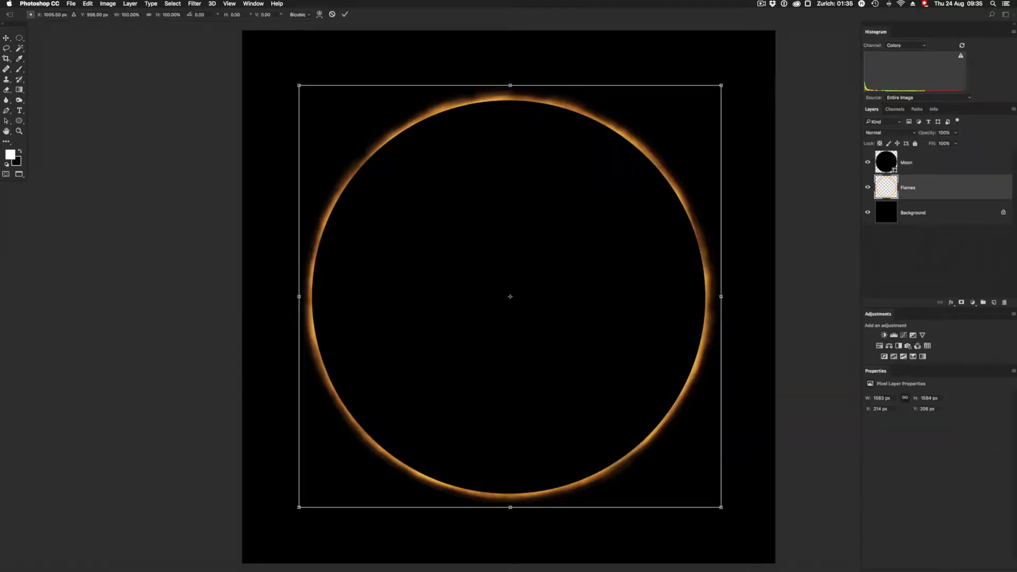
drag(300, 85, 303, 90)
key(Return)
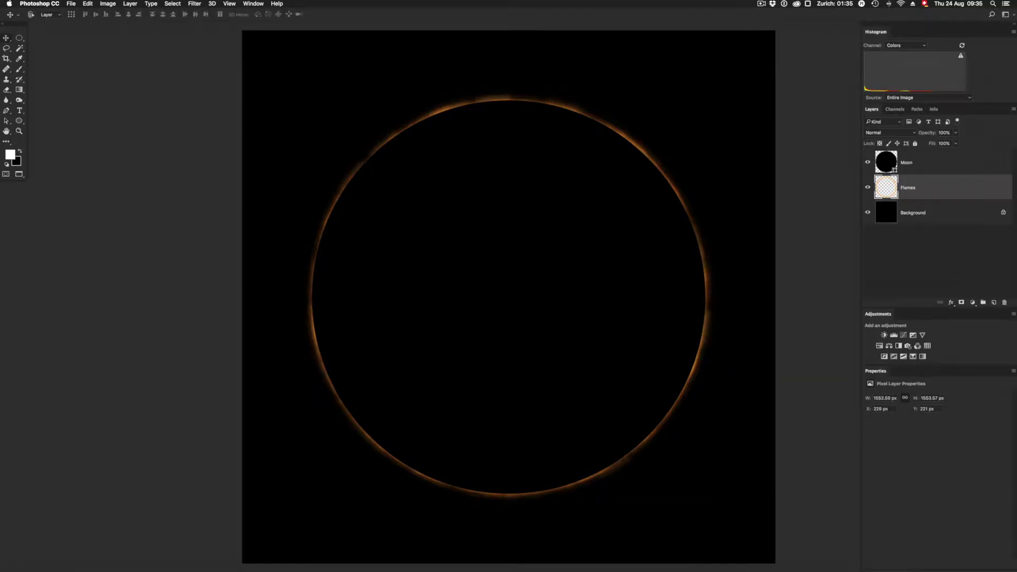
Add an Outer Glow to the Moon layer and set its colour to orange f78204
double_click(954, 163)
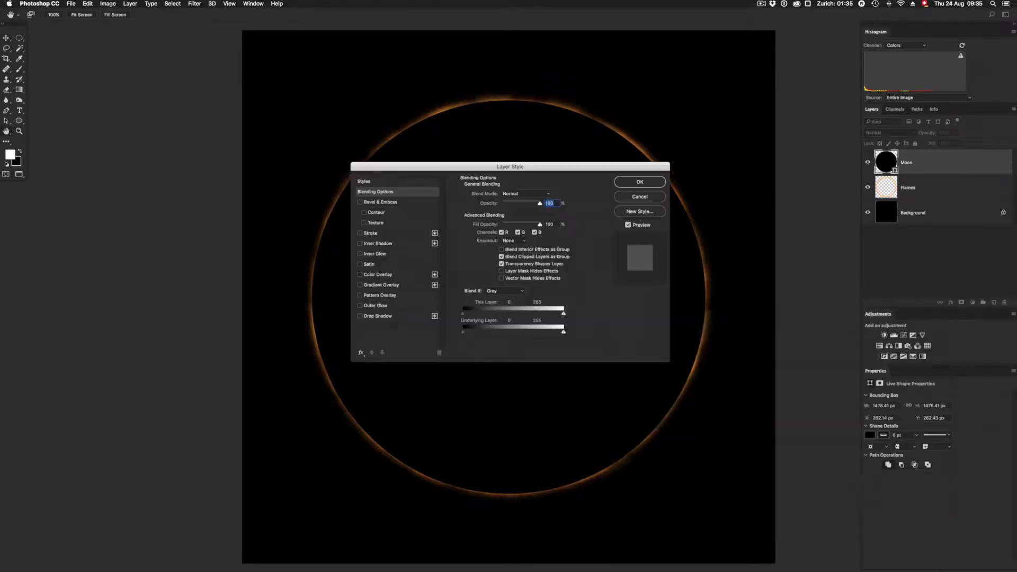
click(645, 453)
click(541, 211)
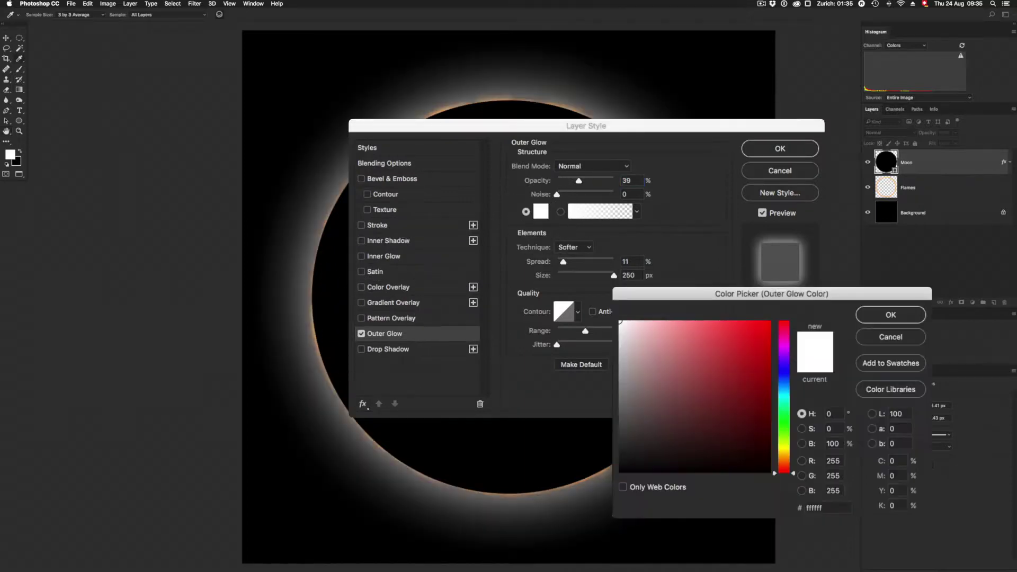
mouse_move(784, 472)
mouse_down()
mouse_move(784, 448)
mouse_move(783, 460)
mouse_up()
click(768, 324)
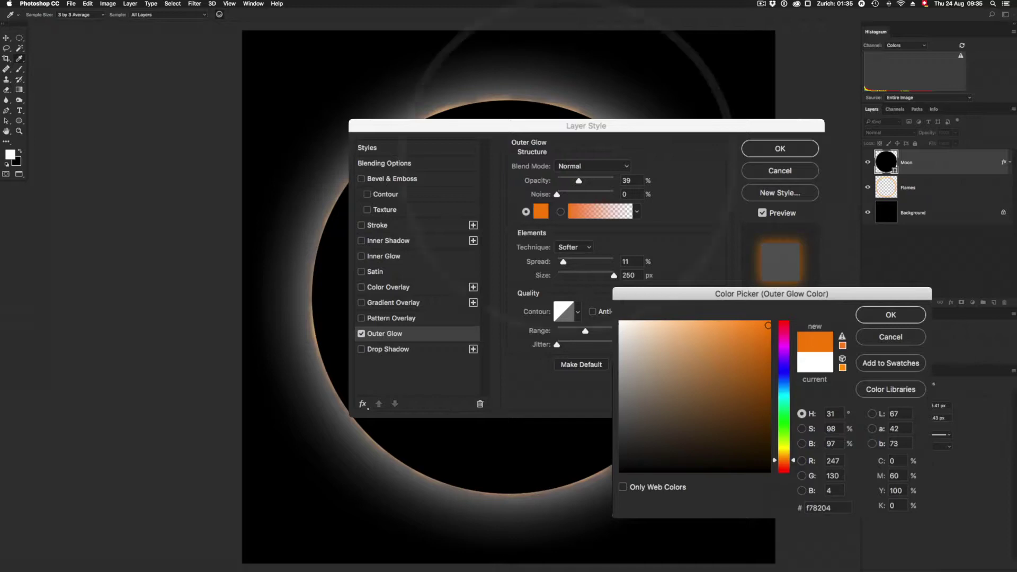
click(890, 315)
Set the Moon's Outer Glow to Screen blend mode, 21% opacity and 136 px size
click(592, 166)
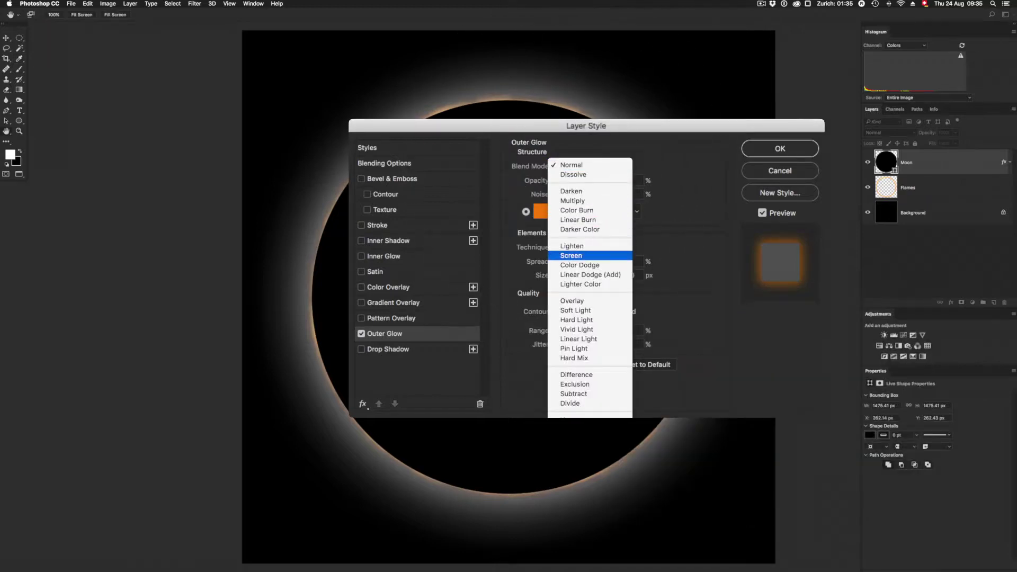
click(571, 256)
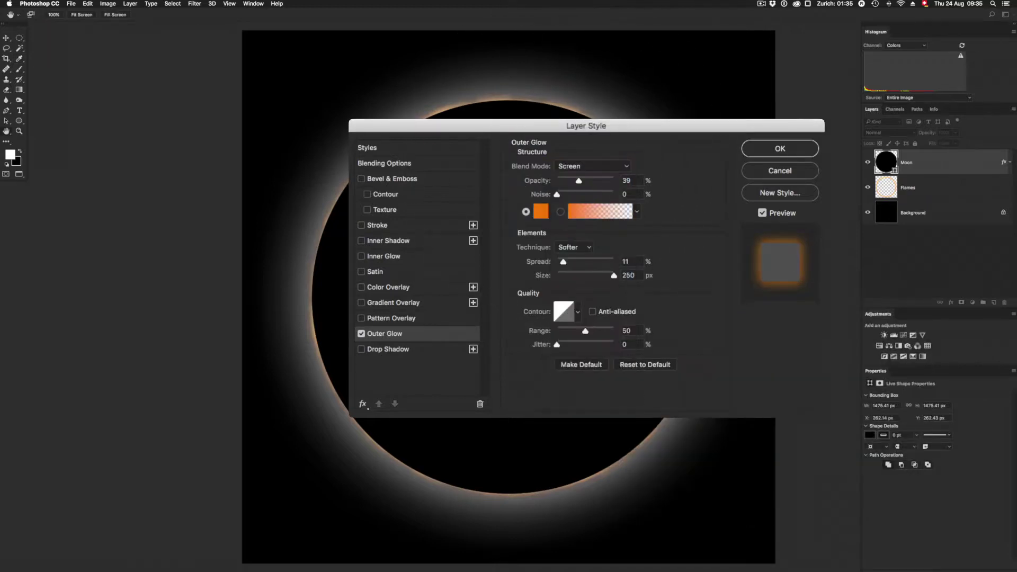
drag(579, 181, 568, 181)
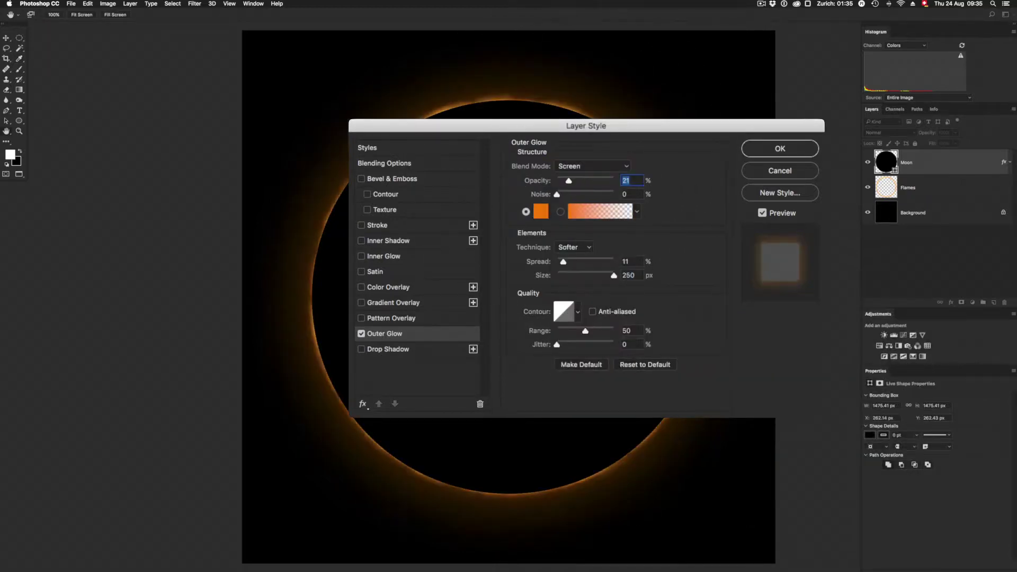
drag(614, 275, 590, 275)
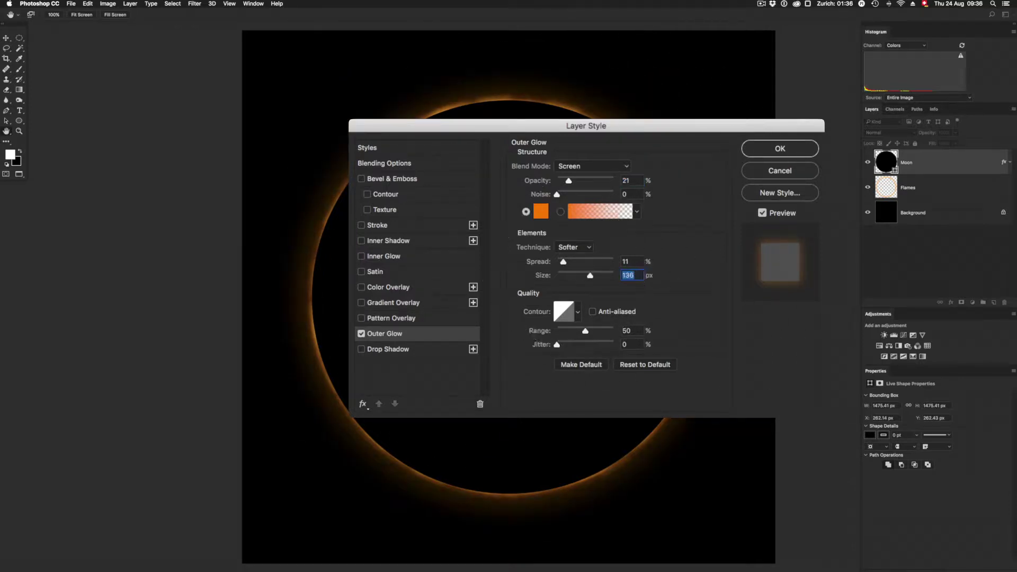
Change the Outer Glow colour to a paler, less saturated orange and apply the layer style
click(541, 212)
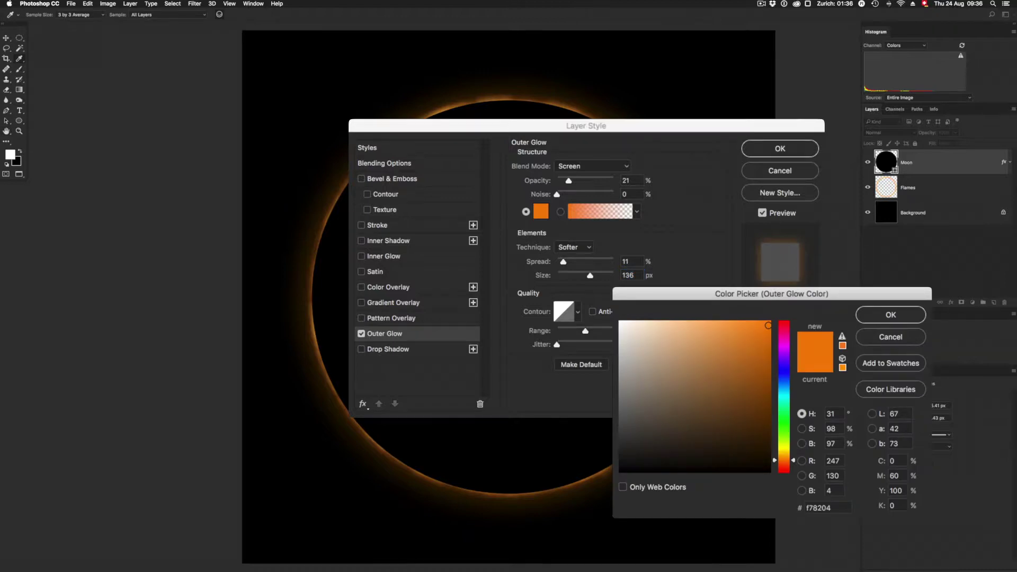
click(729, 331)
key(Return)
key(Return)
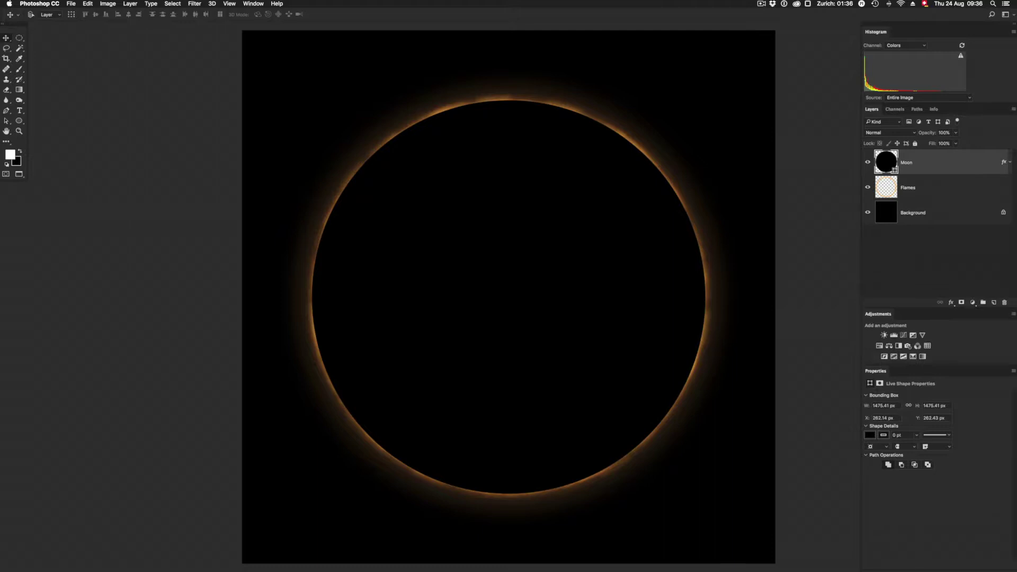
Try shifting the Moon left to about X 169 px to expose the flames, and nudge it back to X 229 px
drag(518, 249, 508, 249)
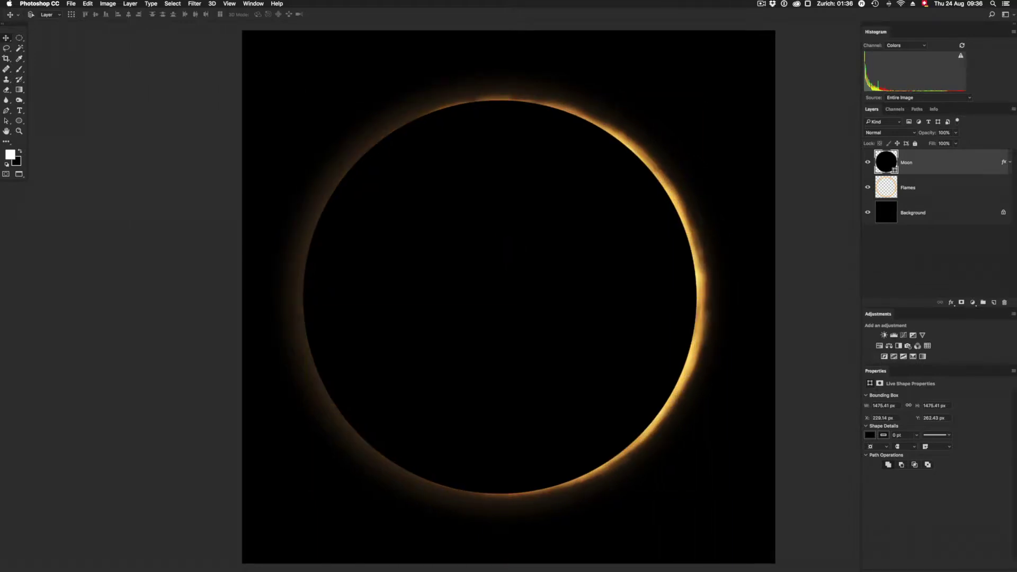
drag(370, 287, 353, 289)
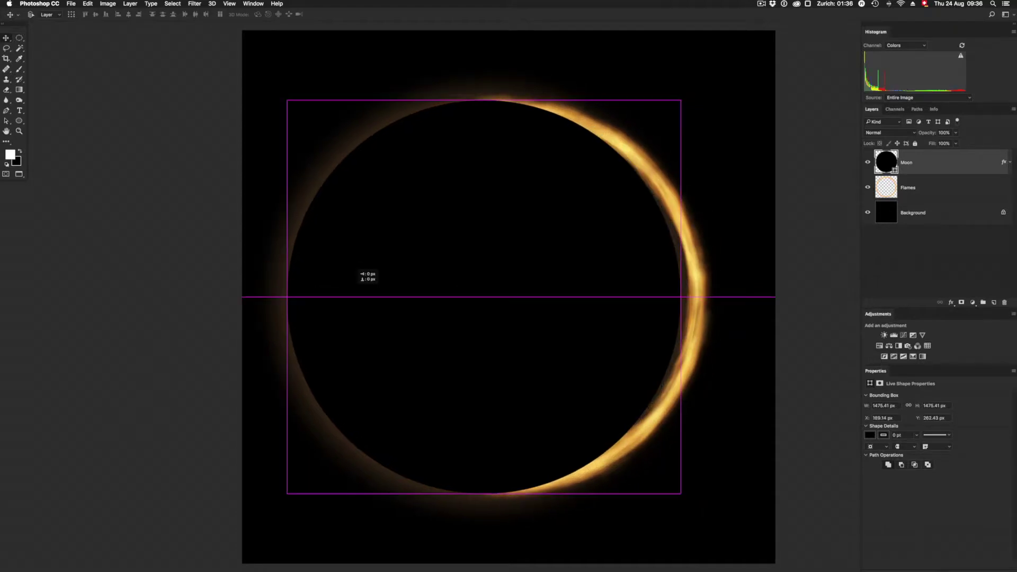
key(shift+Right)
key(shift+Right)
key(shift+Right)
key(shift+Right)
key(shift+Right)
key(shift+Right)
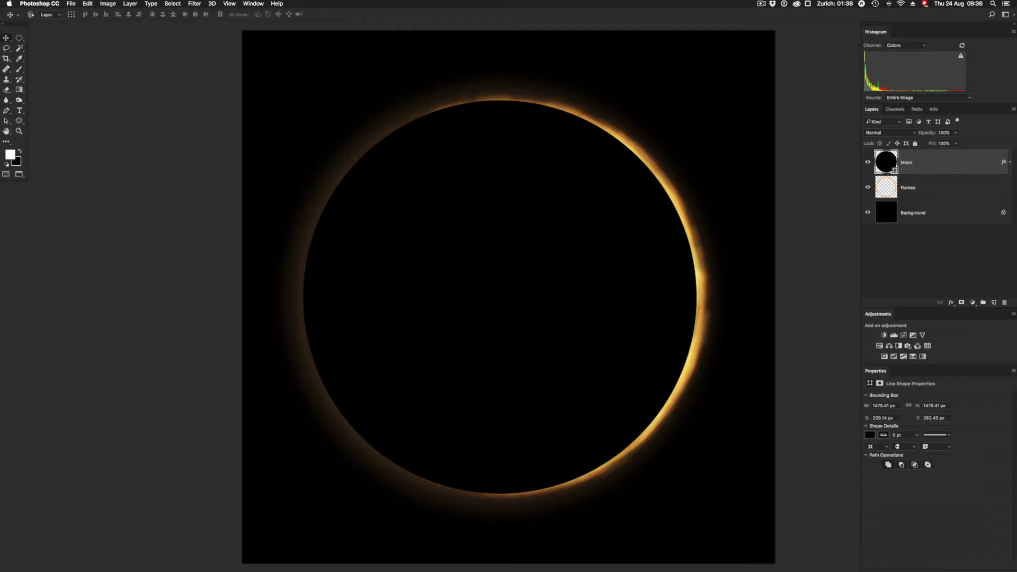
Slide the Moon far left off the flame ring, and undo the moves to recentre it over the ring
drag(630, 286, 466, 286)
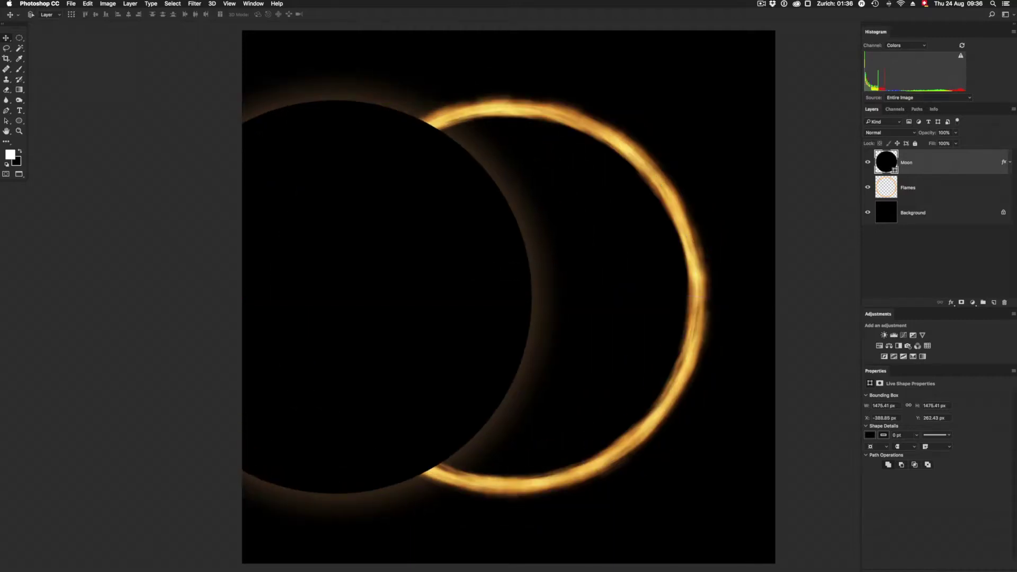
key(alt+super+z)
key(alt+super+z)
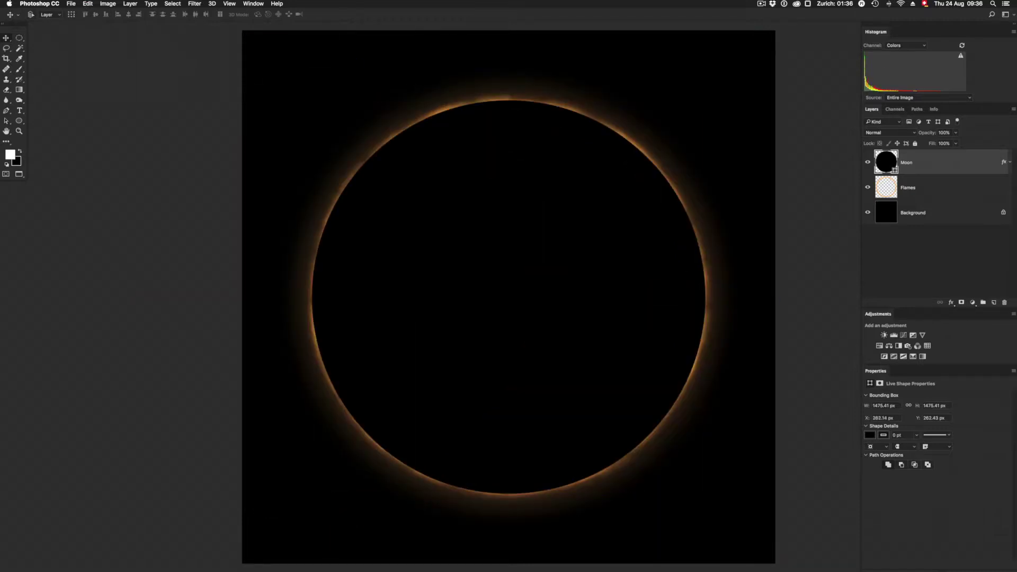
Load the Moon's outline as a selection, hide the Moon, and fill the selection with white on a new layer above Flames
super+click(886, 162)
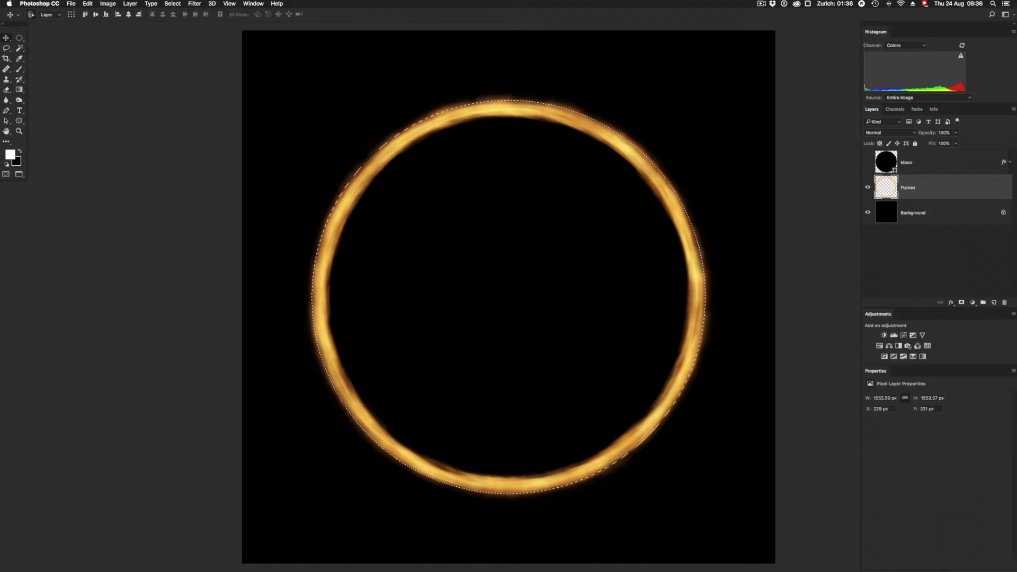
key(shift+super+n)
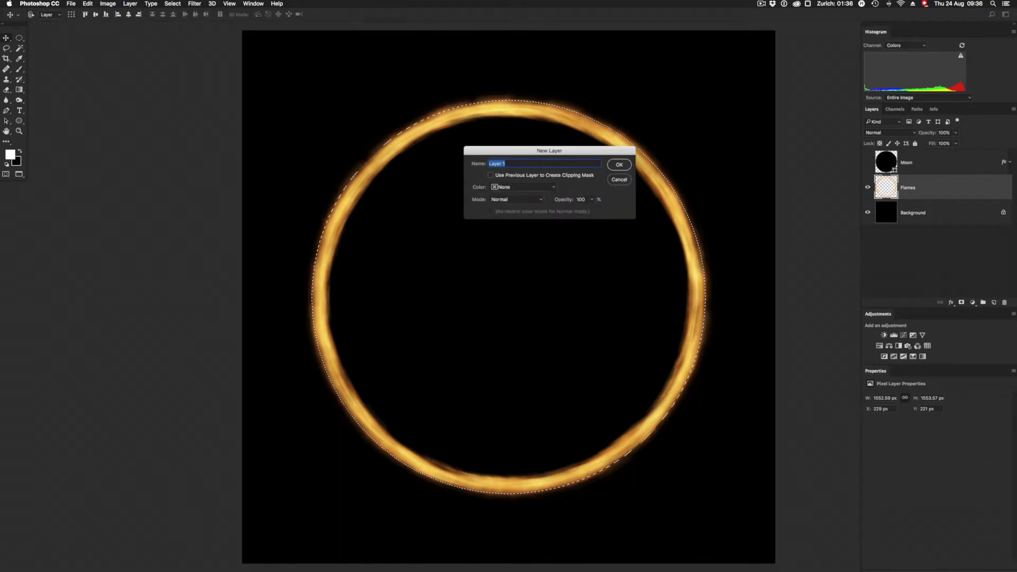
key(Return)
key(d)
key(super+BackSpace)
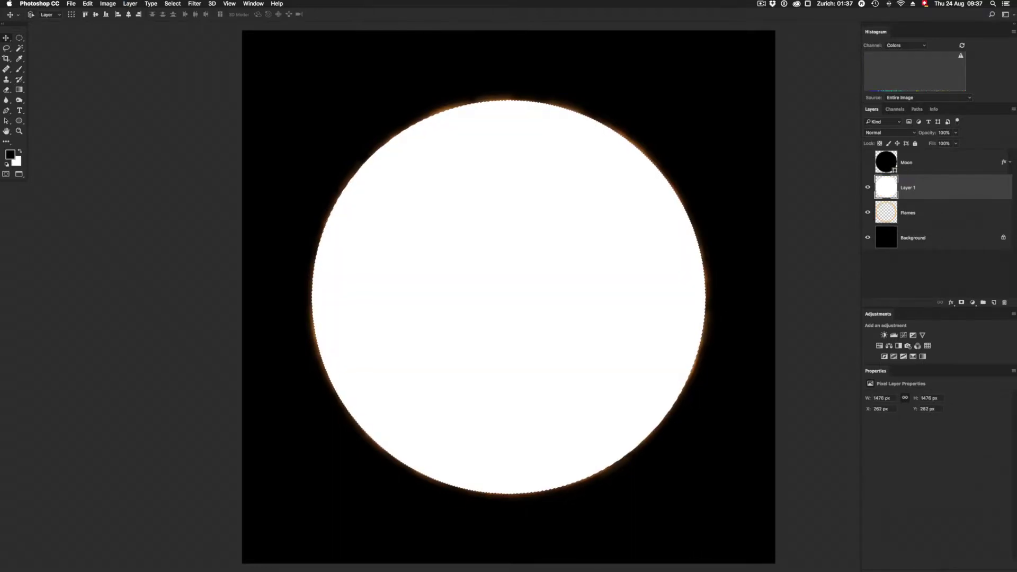
Deselect and apply a Gaussian Blur to the white disc layer to soften its edge
key(m)
key(super+d)
click(194, 3)
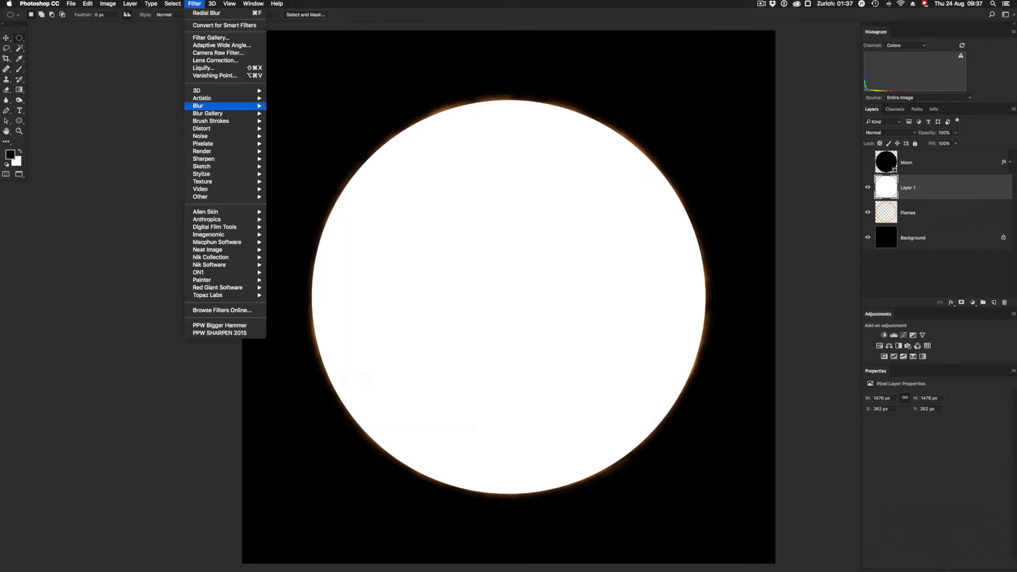
mouse_move(222, 105)
click(294, 136)
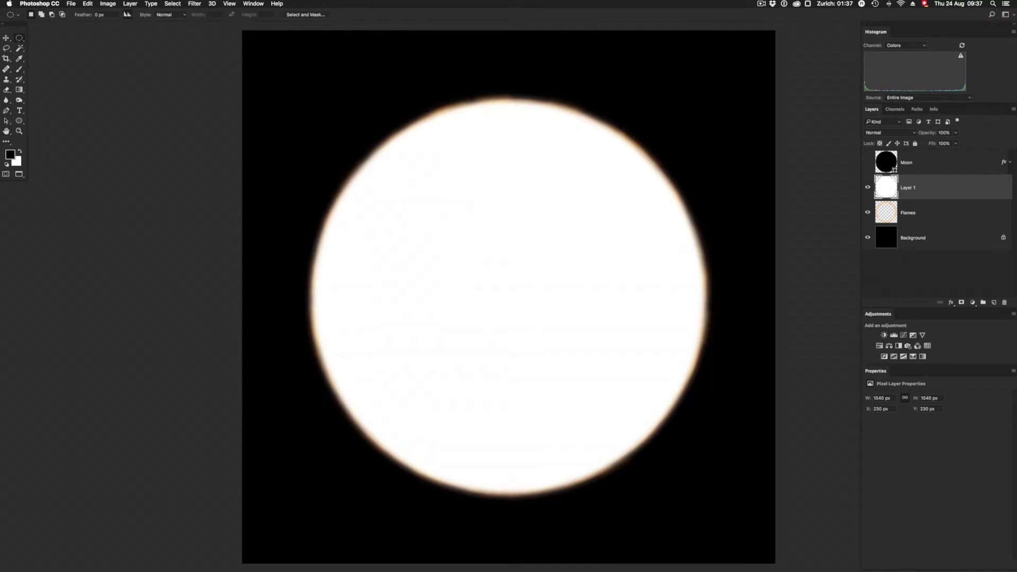
Scale the white disc proportionally about its centre to about 1474 px wide, and show and select the Moon layer
key(super+t)
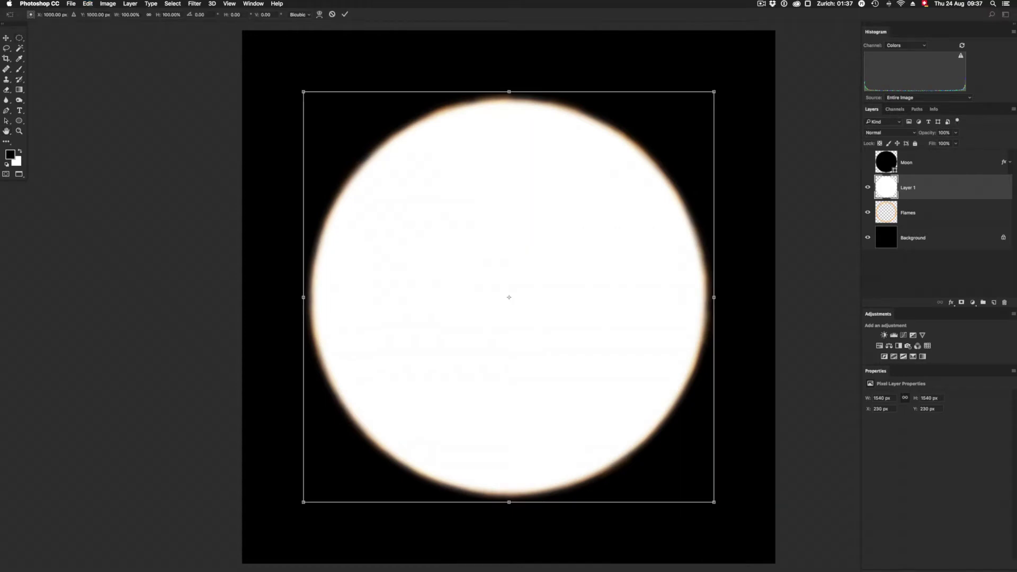
drag(303, 92, 312, 100)
key(Return)
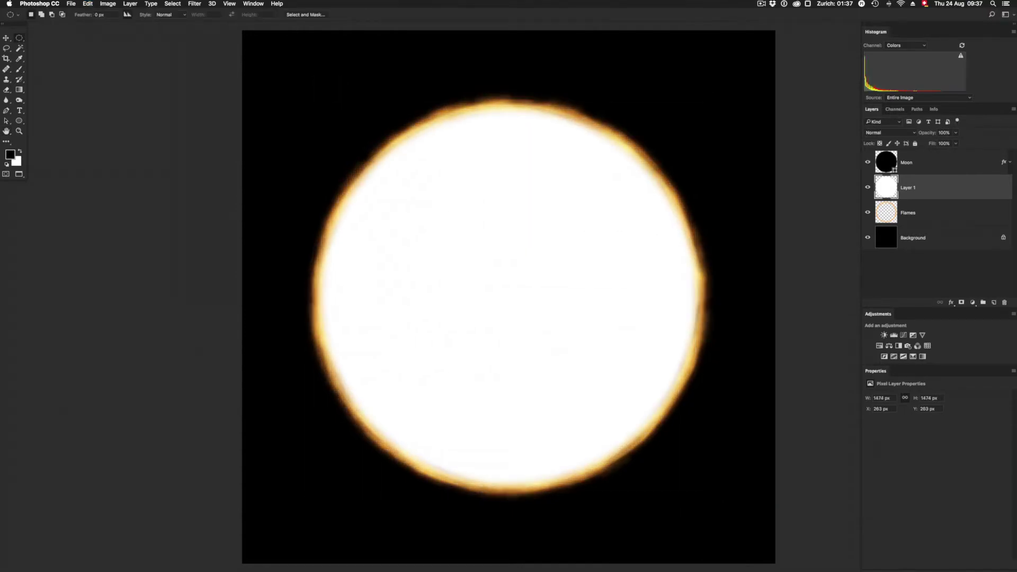
click(868, 163)
click(921, 163)
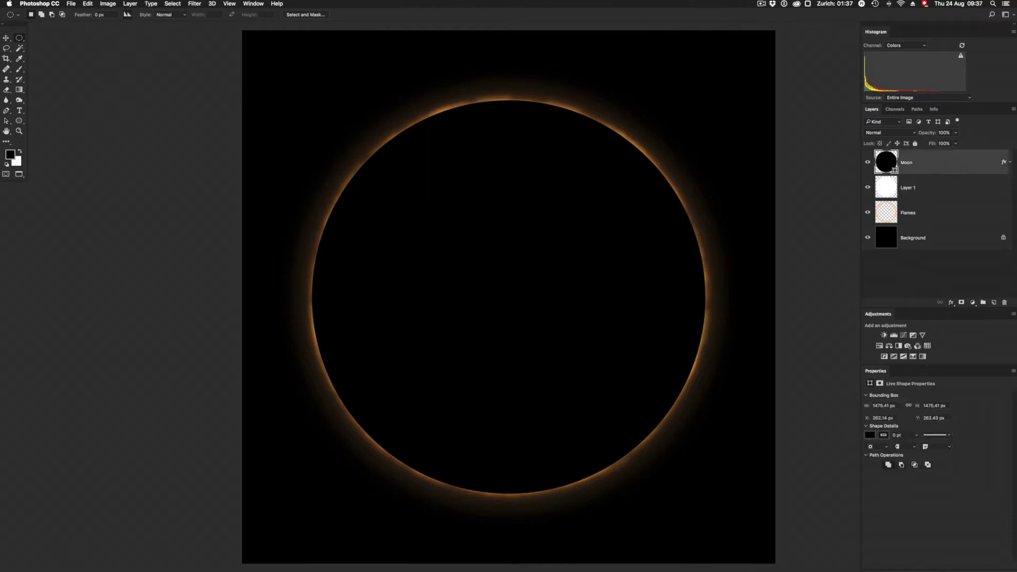
Shift the Moon back and forth horizontally to vary the bright crescent, leaving it slightly left of centre at about X 250 px
key(v)
drag(187, 123, 153, 122)
key(shift+Right)
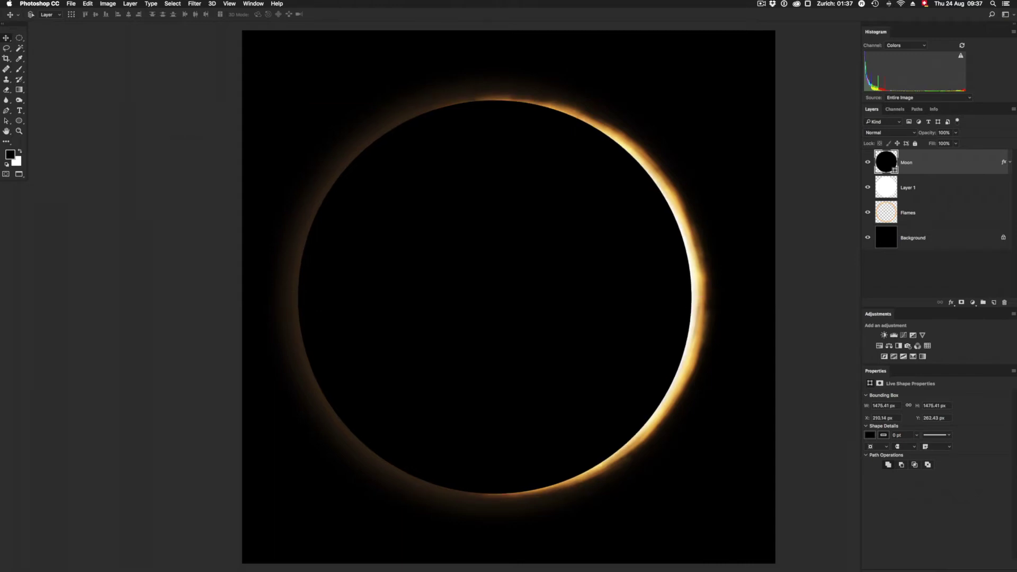
key(shift+Right)
key(shift+Right)
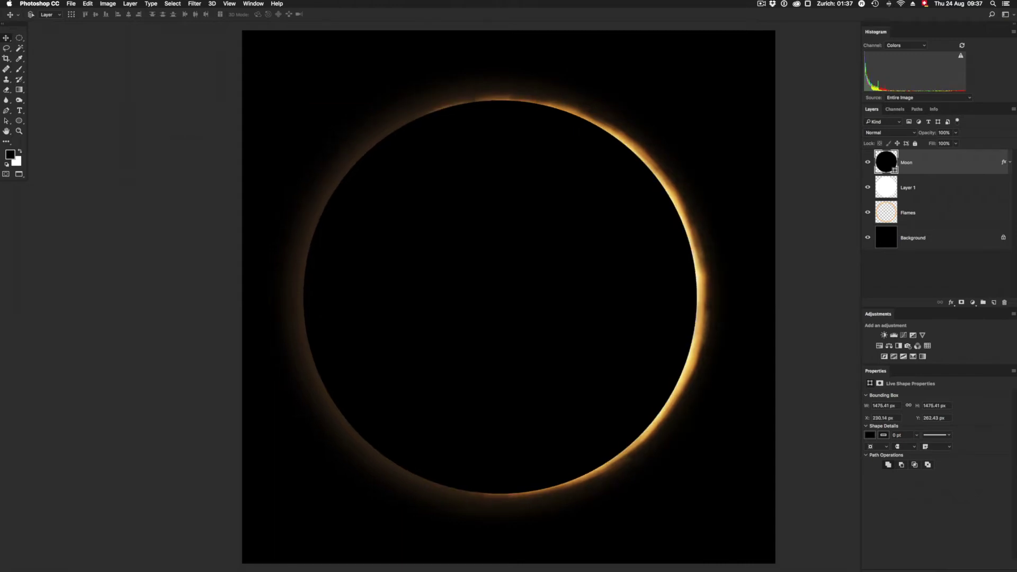
key(shift+Left)
key(shift+Left)
key(shift+Left)
key(shift+Right)
key(shift+Right)
key(shift+Right)
key(shift+Right)
key(shift+Right)
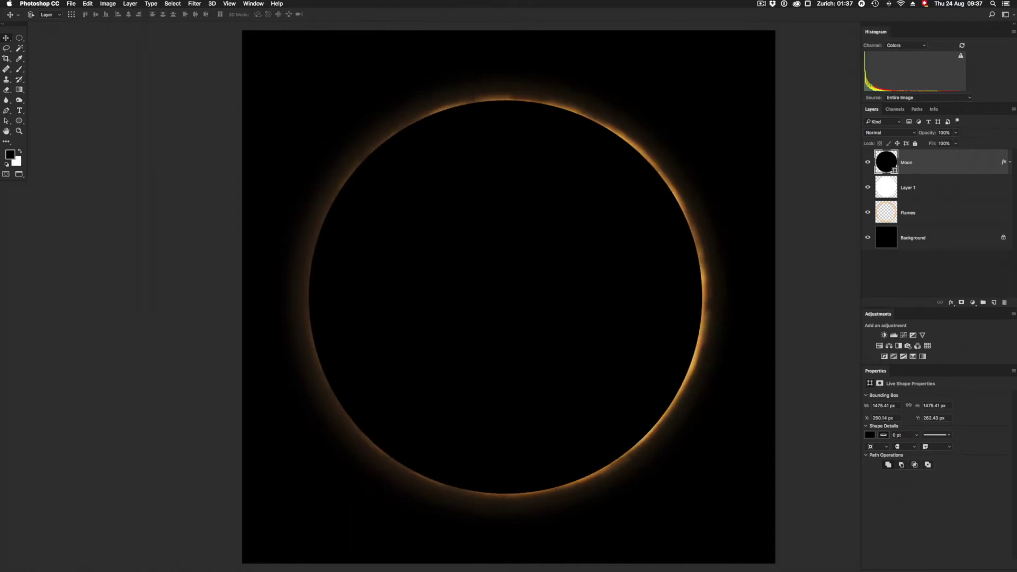
key(shift+Left)
key(shift+Left)
key(shift+Left)
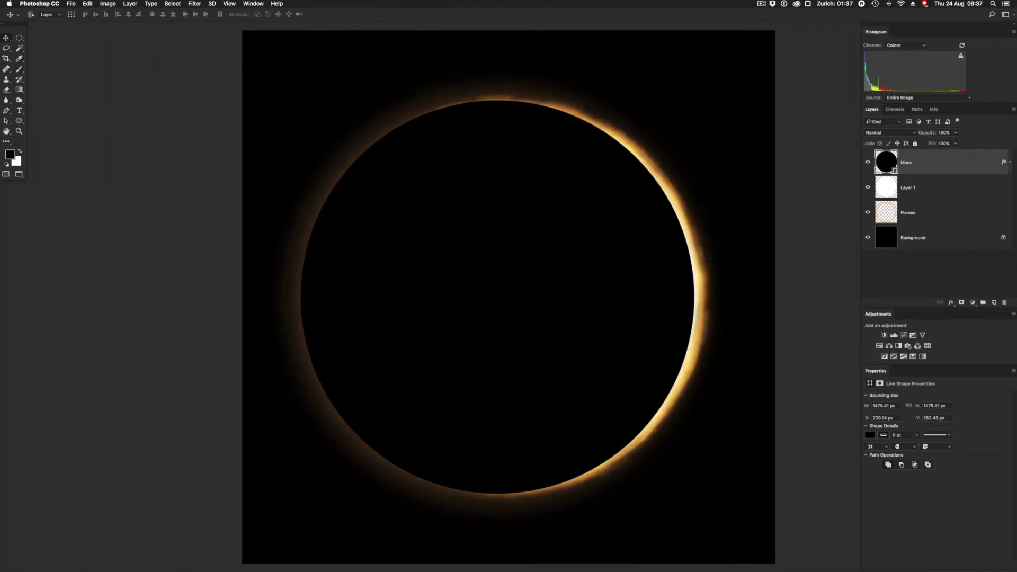
key(shift+Left)
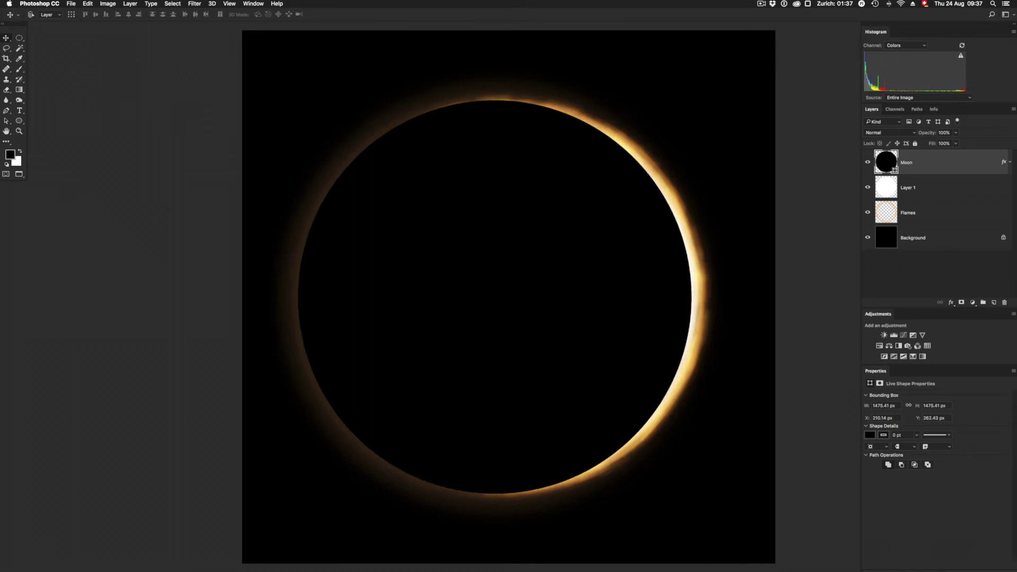
key(shift+Right)
key(shift+Right)
key(shift+Right)
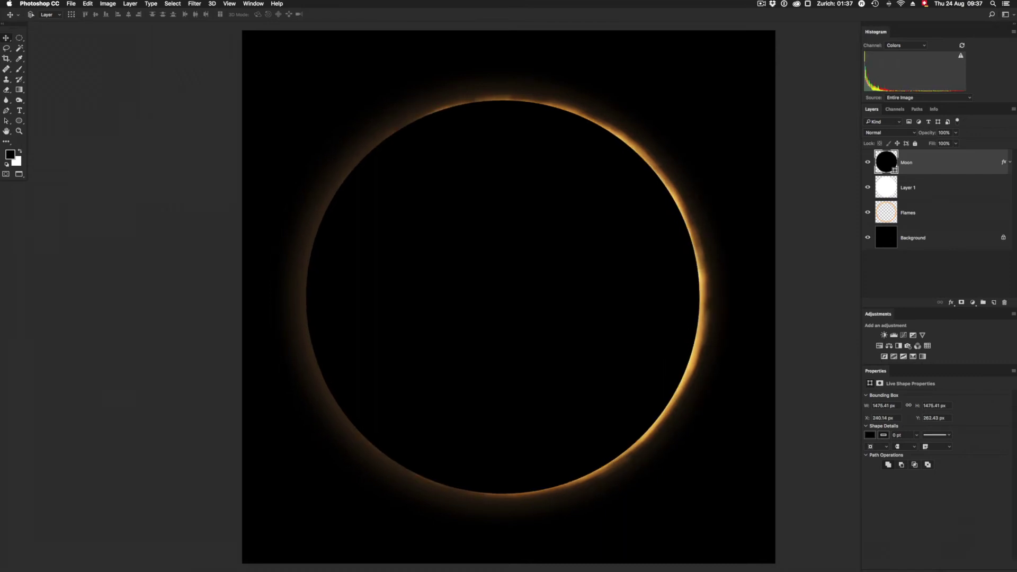
key(shift+Right)
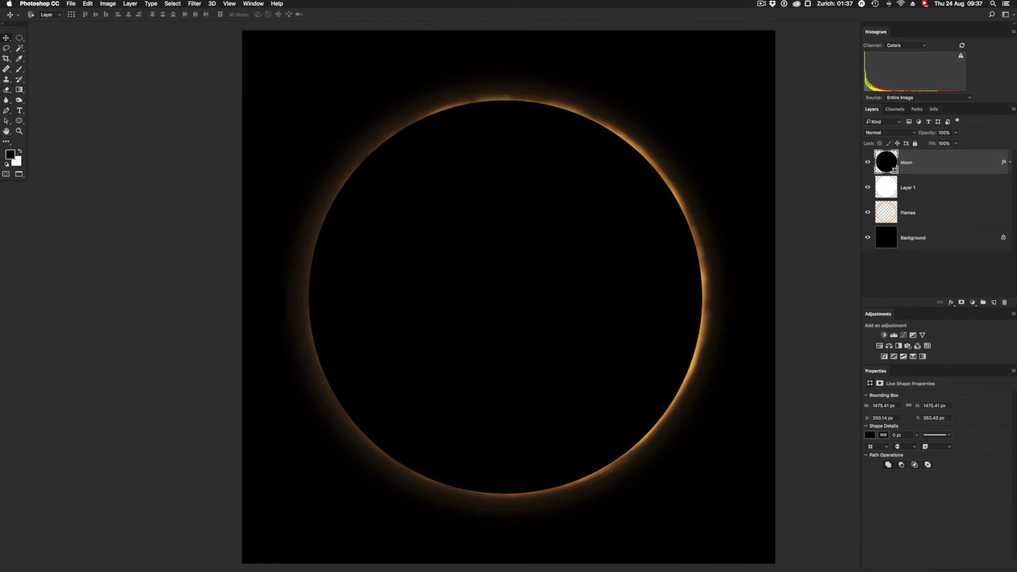